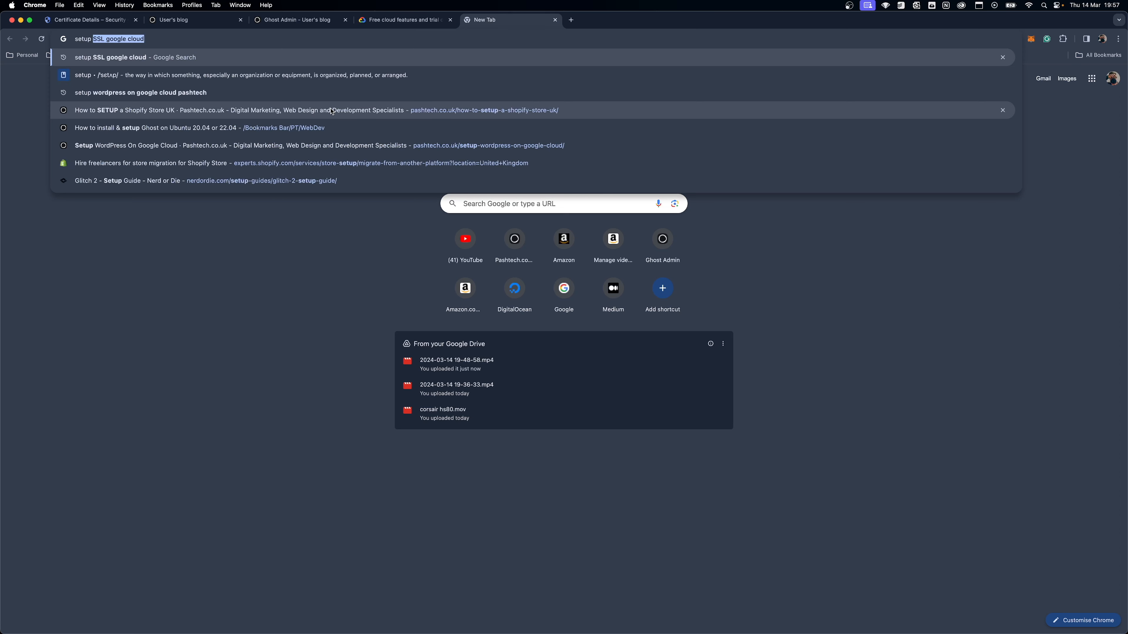
Step: Search the web for "setup ssl google cloud" and open Google Cloud's guide on using Google-managed SSL certificates
{"action": "type", "text": "google clou"}
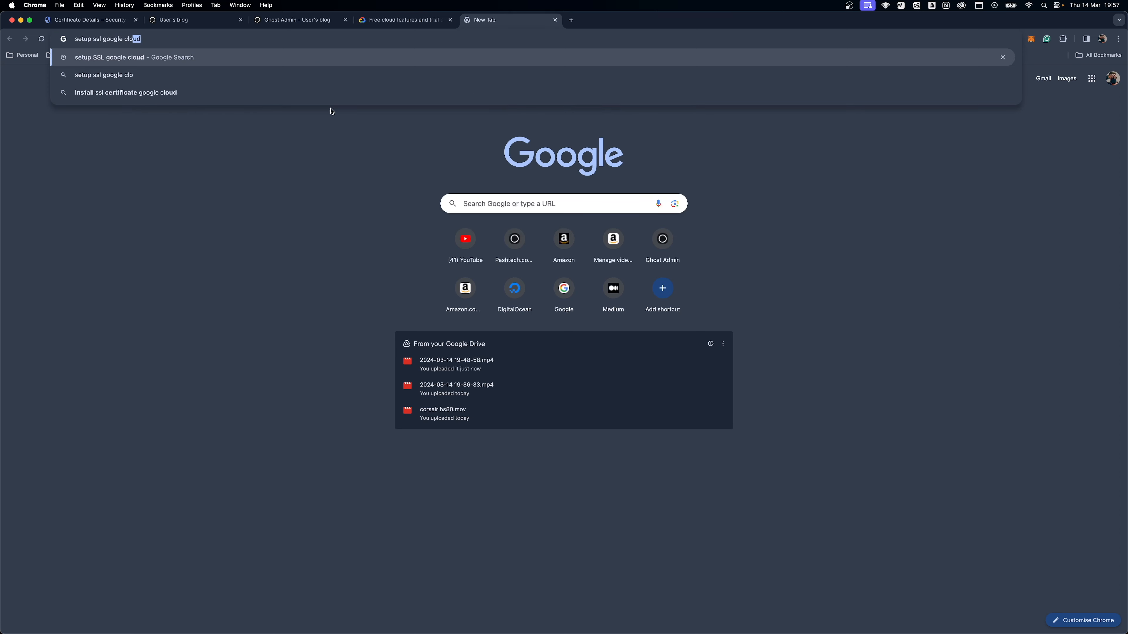
{"action": "key", "text": "Return"}
{"action": "left_click", "coordinate": [235, 250]}
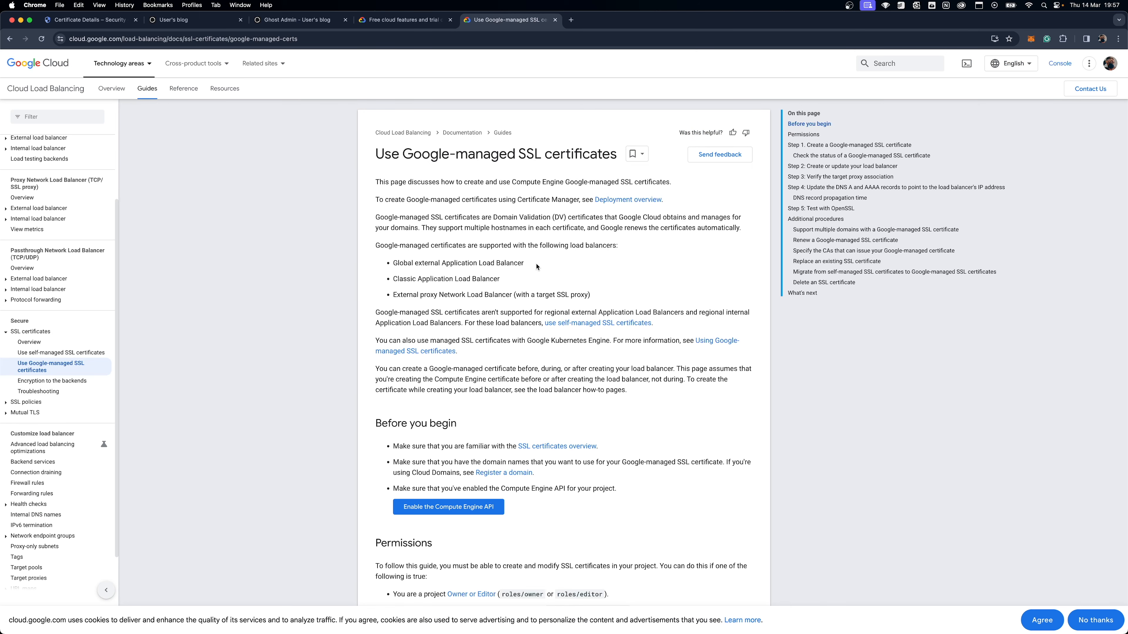
Step: Open the Classic Certificates console page linked in Step 1 of the guide in a new browser tab
{"action": "scroll", "coordinate": [537, 267], "scroll_direction": "down", "scroll_amount": 3}
{"action": "scroll", "coordinate": [536, 267], "scroll_direction": "down", "scroll_amount": 3}
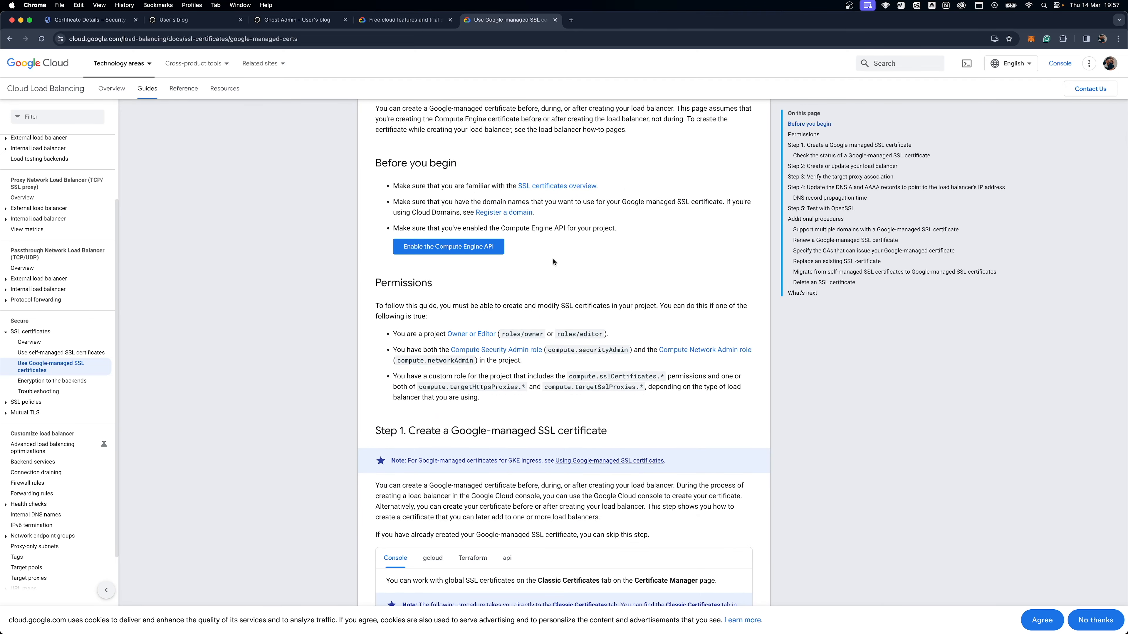
{"action": "scroll", "coordinate": [553, 262], "scroll_direction": "down", "scroll_amount": 5}
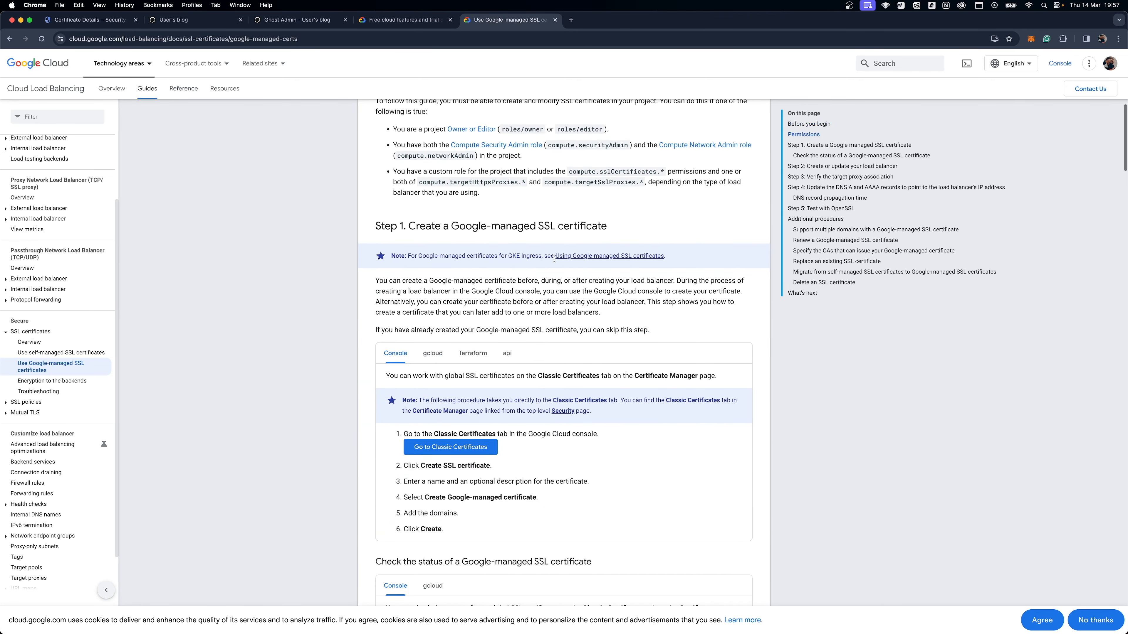
{"action": "scroll", "coordinate": [554, 260], "scroll_direction": "down", "scroll_amount": 3}
{"action": "scroll", "coordinate": [554, 260], "scroll_direction": "down", "scroll_amount": 1}
{"action": "right_click", "coordinate": [467, 283]}
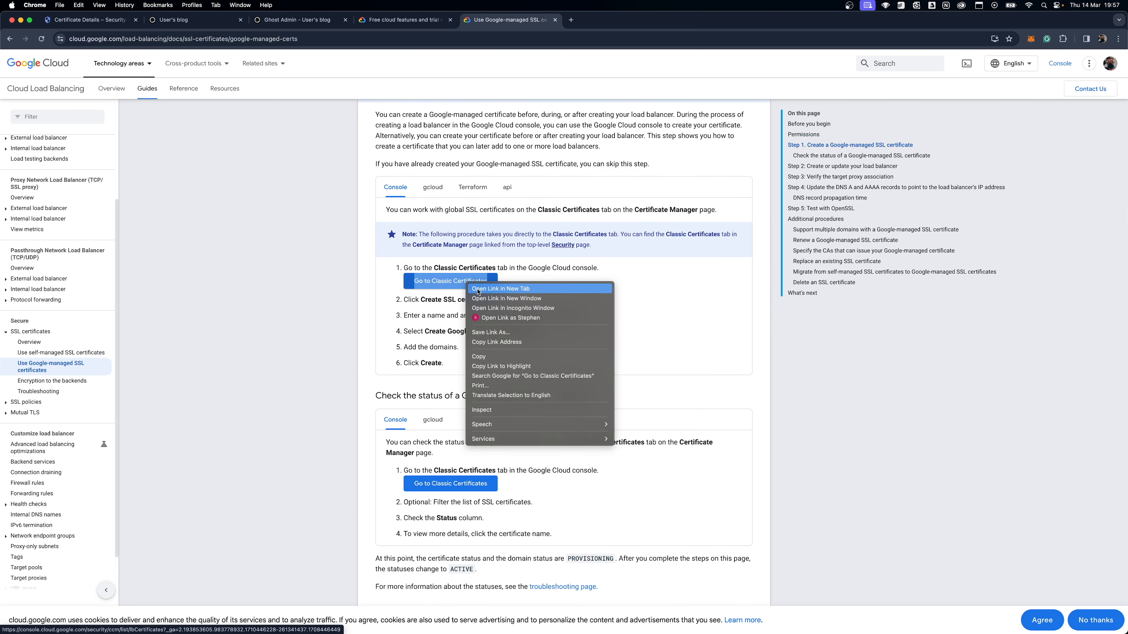
{"action": "left_click", "coordinate": [483, 291]}
{"action": "left_click", "coordinate": [612, 21]}
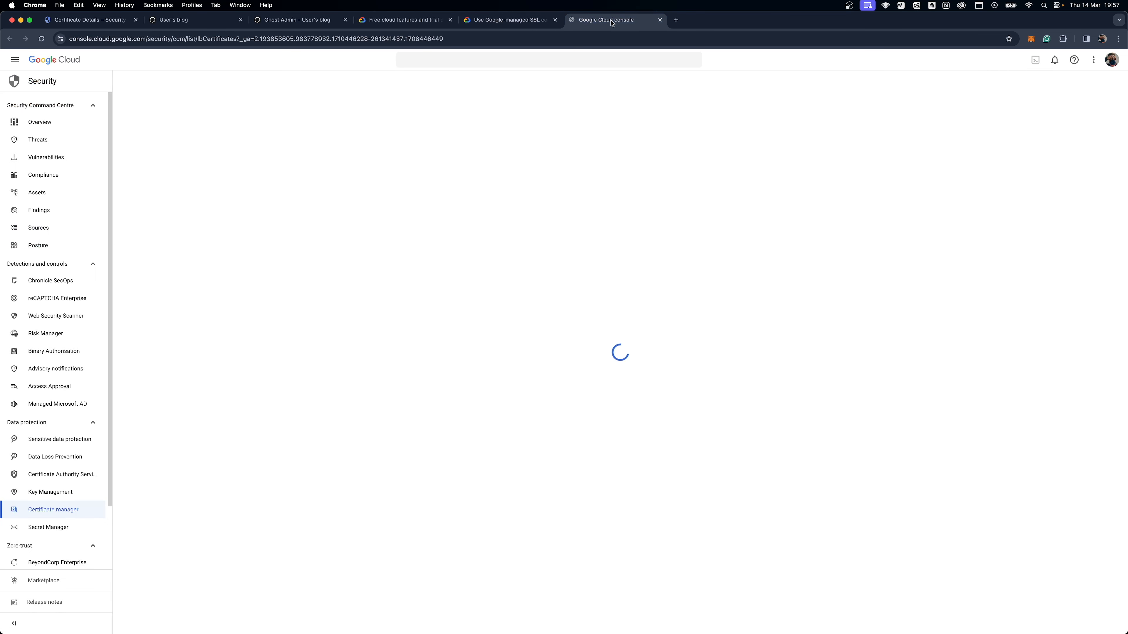
Step: Review the guide's steps for creating a Google-managed certificate, and open the details of the pashtechssl certificate in Certificate Manager
{"action": "left_click", "coordinate": [499, 20]}
{"action": "scroll", "coordinate": [526, 313], "scroll_direction": "down", "scroll_amount": 3}
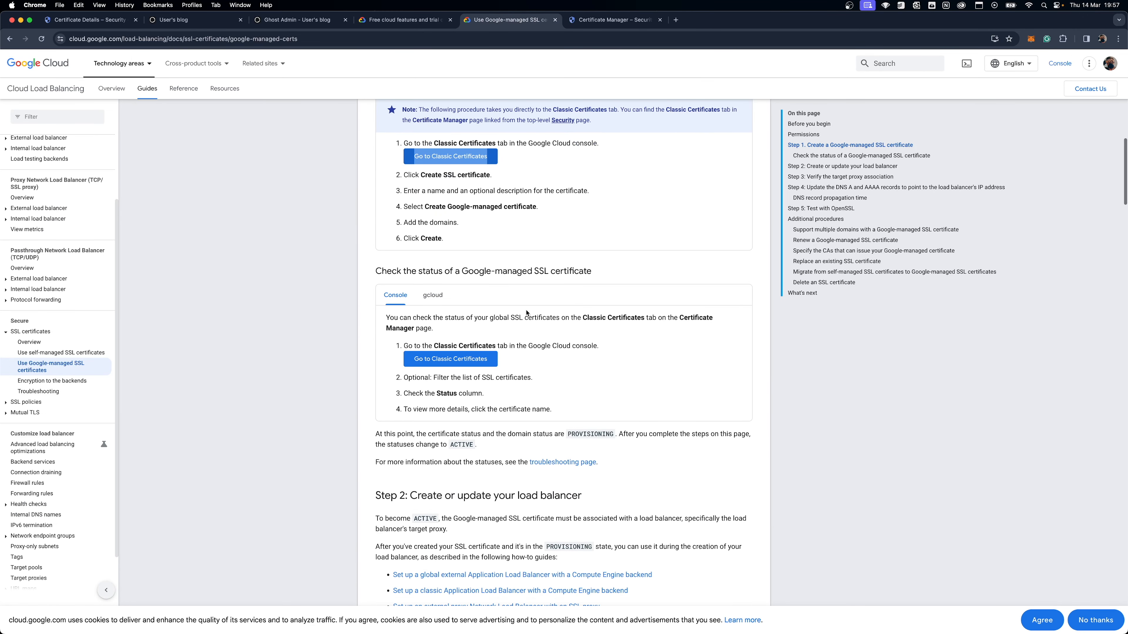
{"action": "triple_click", "coordinate": [454, 206]}
{"action": "left_click", "coordinate": [554, 209]}
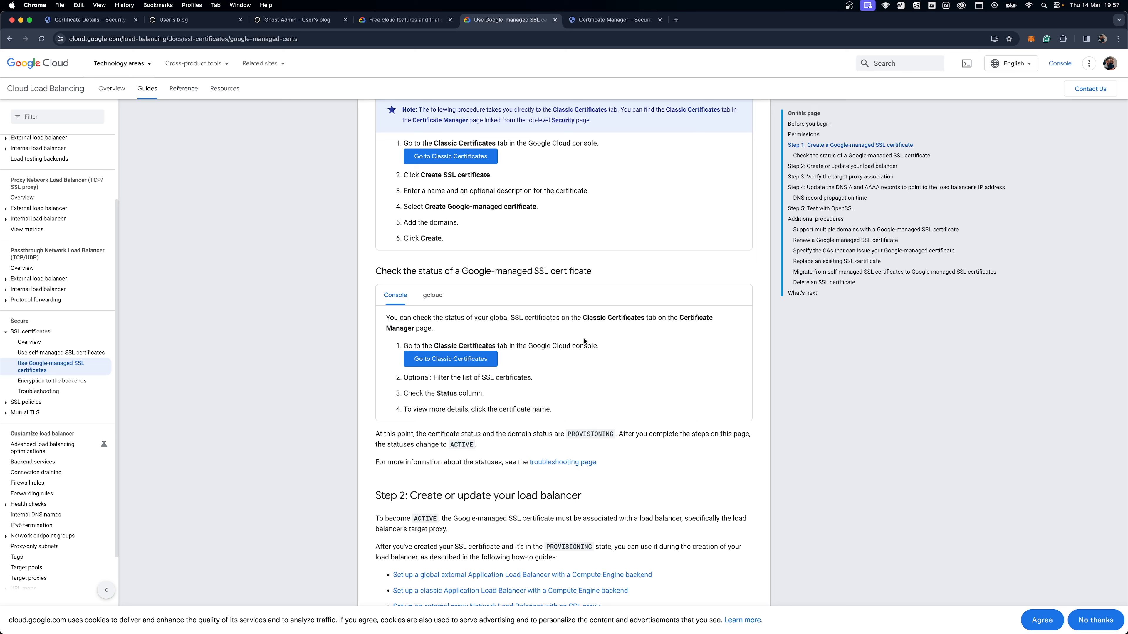
{"action": "scroll", "coordinate": [701, 354], "scroll_direction": "down", "scroll_amount": 5}
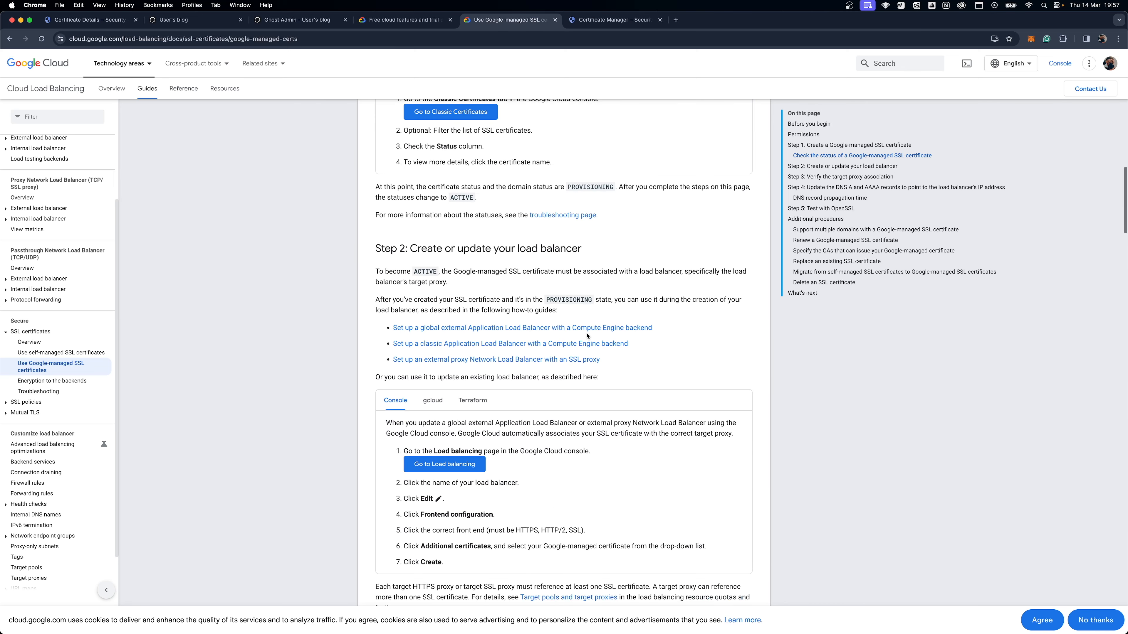
{"action": "left_click", "coordinate": [575, 20]}
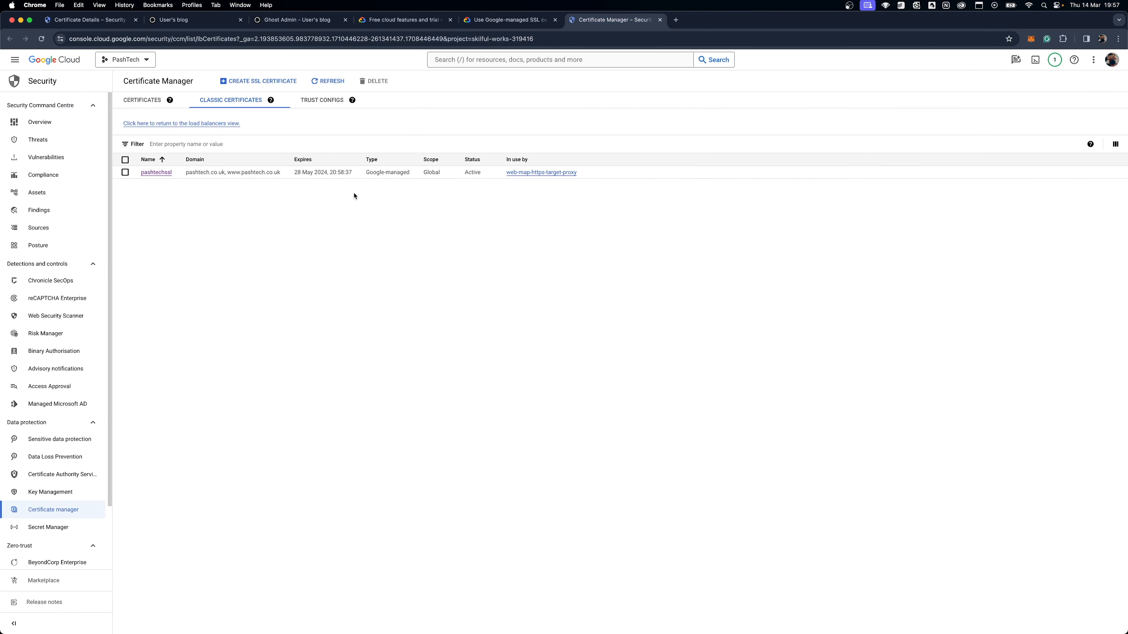
{"action": "left_click", "coordinate": [165, 173]}
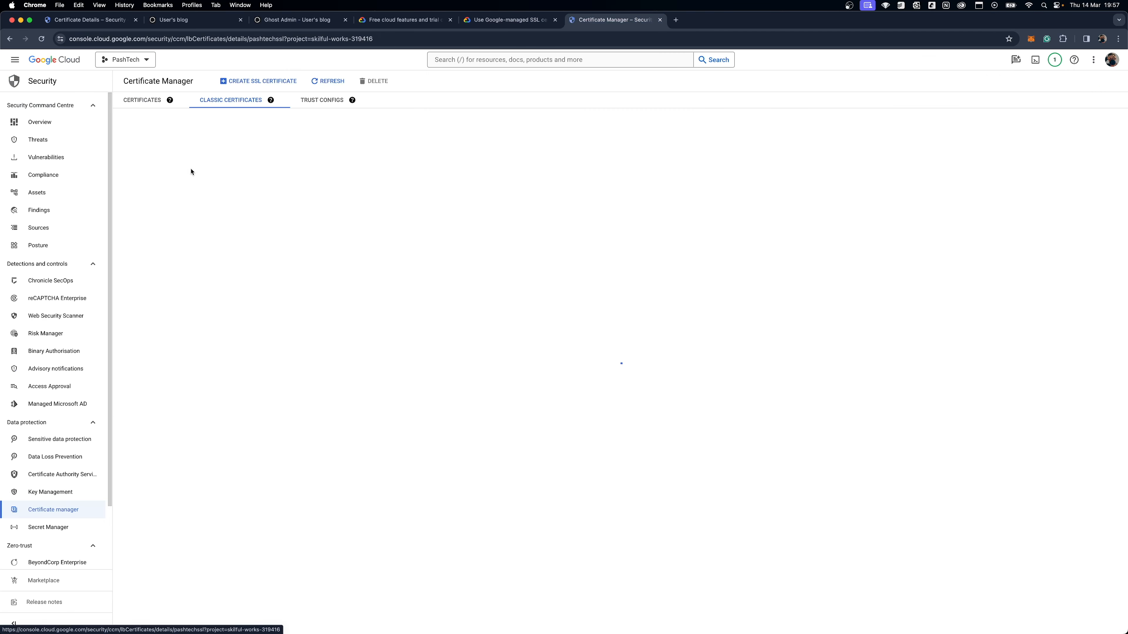
Step: Review the guide's instructions for checking a Google-managed certificate's status, comparing the Console and gcloud methods
{"action": "left_click", "coordinate": [515, 25]}
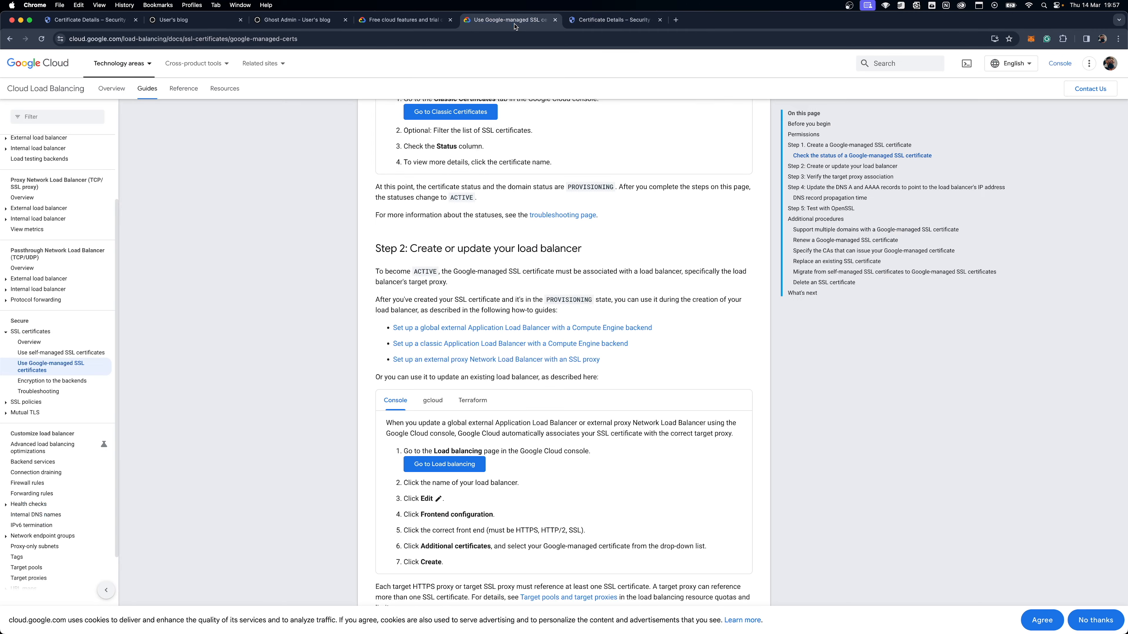
{"action": "scroll", "coordinate": [493, 392], "scroll_direction": "up", "scroll_amount": 7}
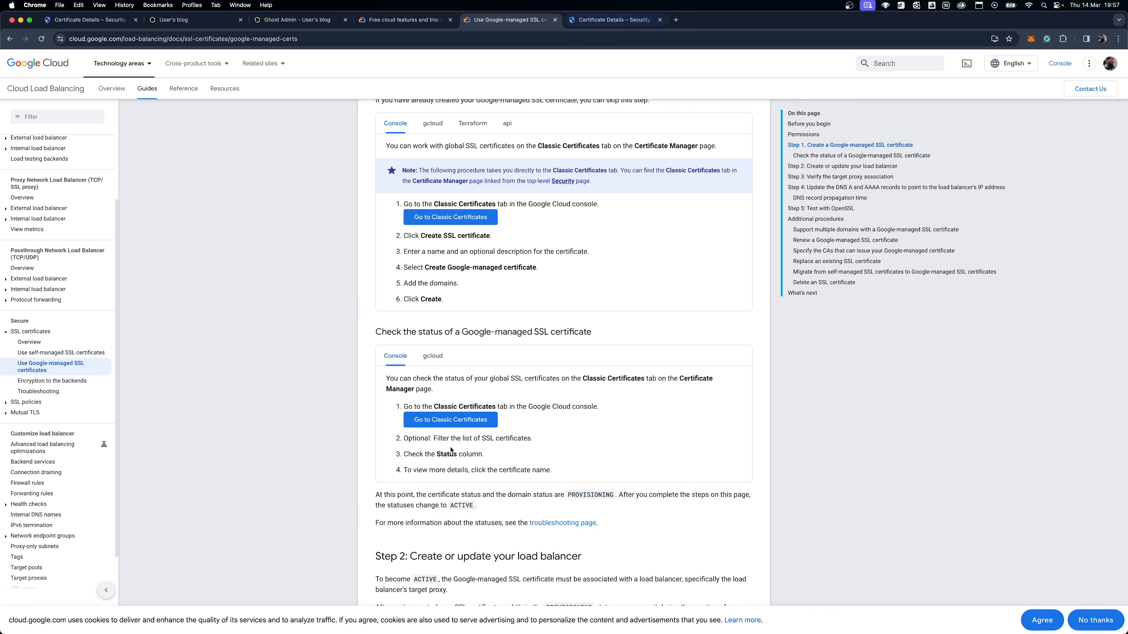
{"action": "scroll", "coordinate": [472, 403], "scroll_direction": "down", "scroll_amount": 1}
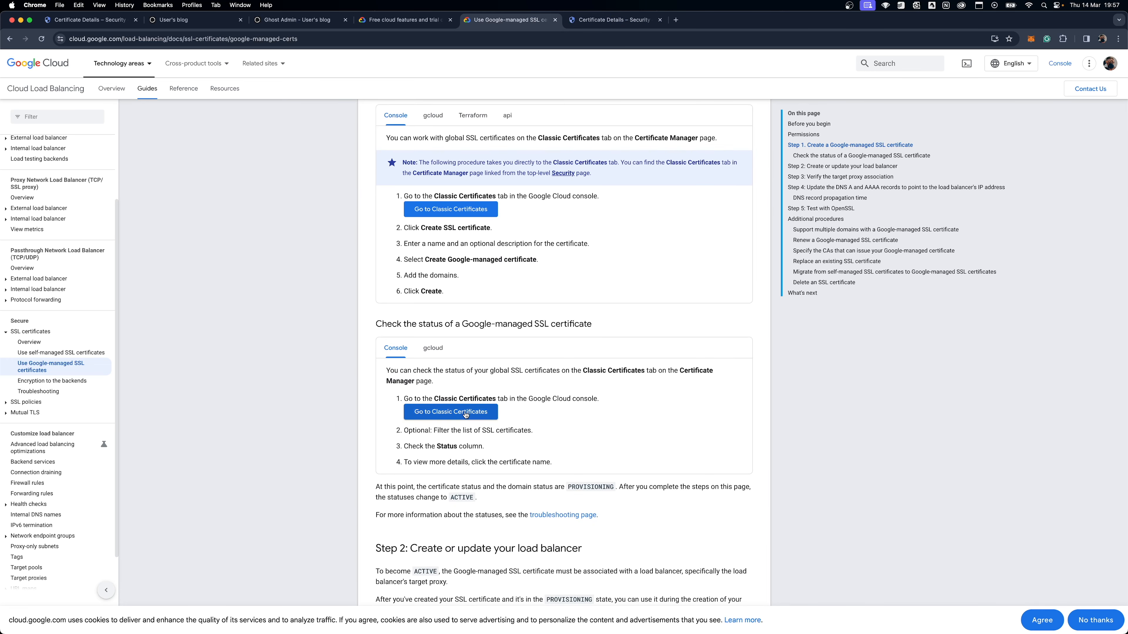
{"action": "scroll", "coordinate": [467, 415], "scroll_direction": "down", "scroll_amount": 1}
{"action": "left_click", "coordinate": [438, 343]}
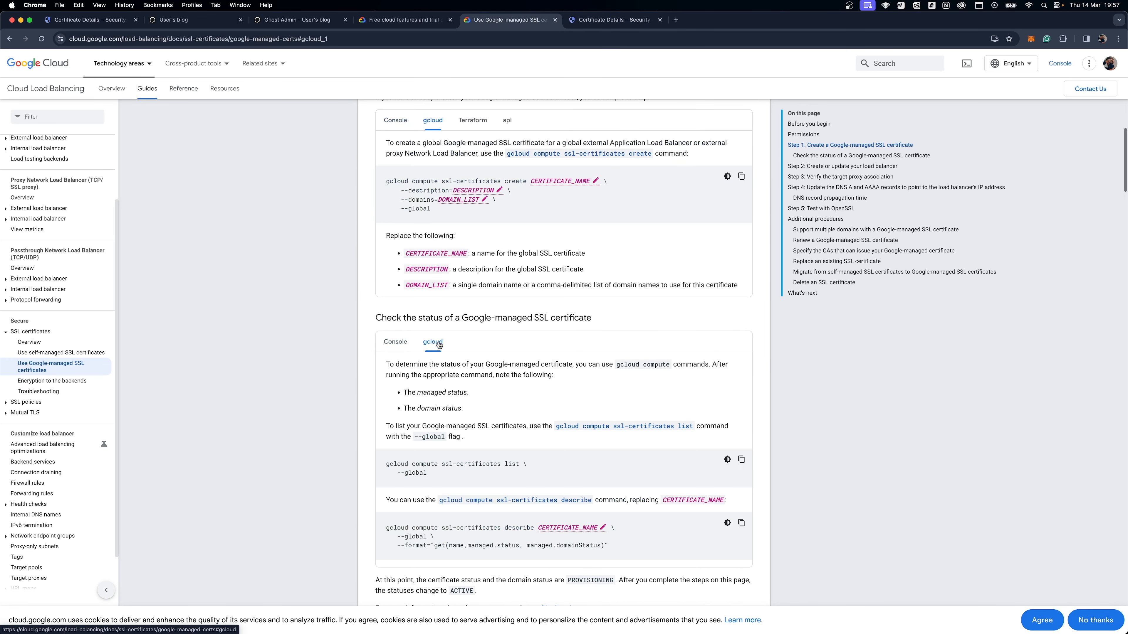
{"action": "left_click", "coordinate": [400, 346]}
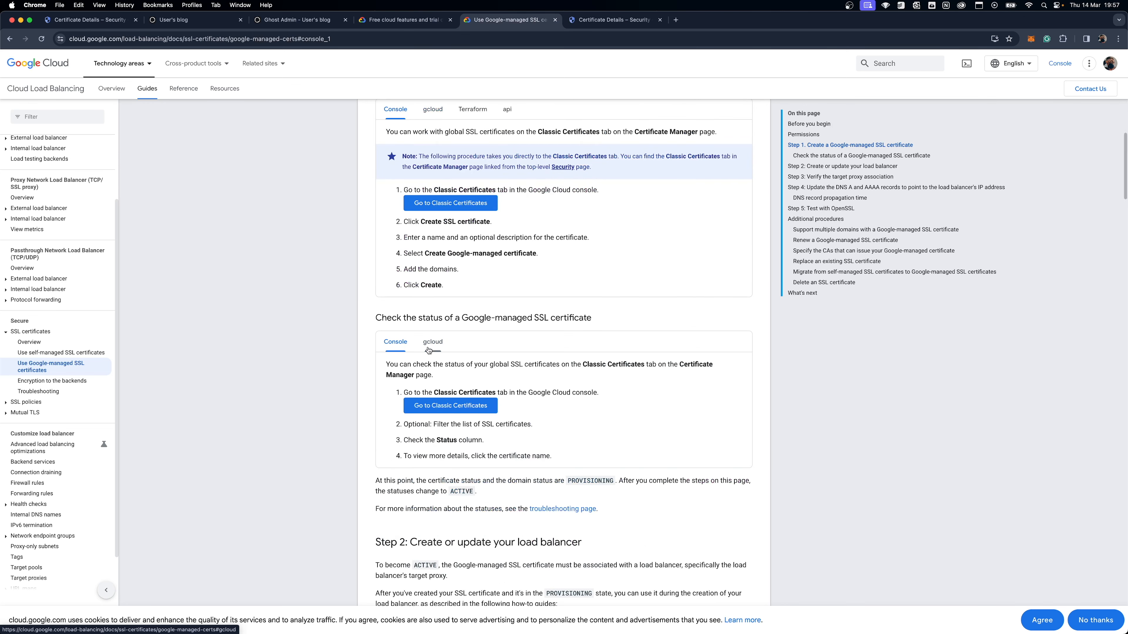
{"action": "scroll", "coordinate": [532, 351], "scroll_direction": "down", "scroll_amount": 3}
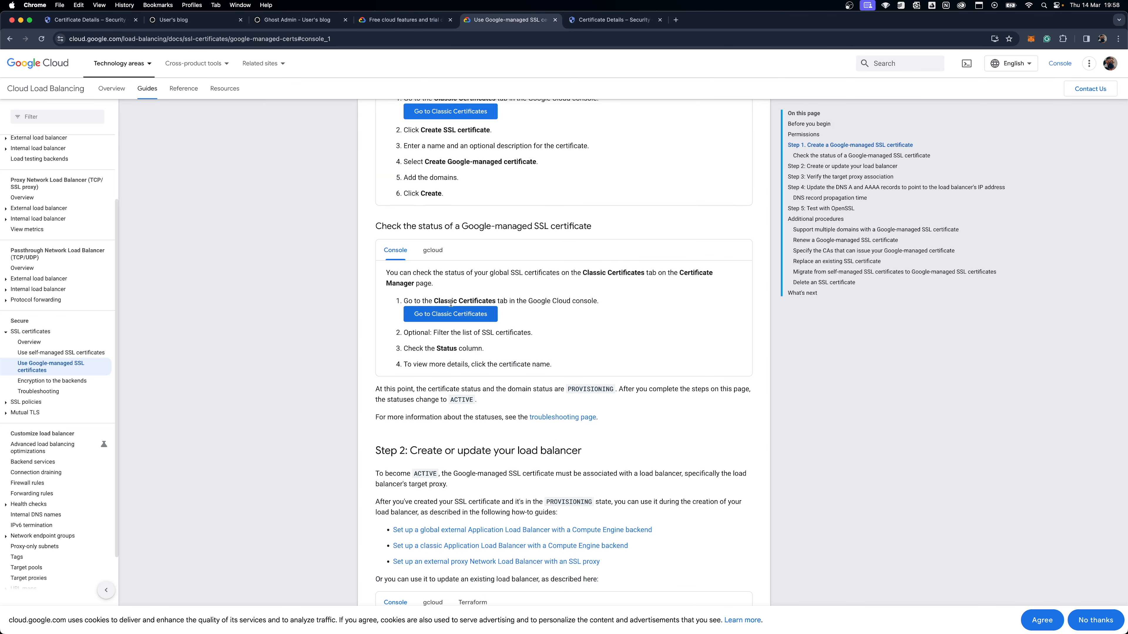
{"action": "scroll", "coordinate": [520, 295], "scroll_direction": "down", "scroll_amount": 1}
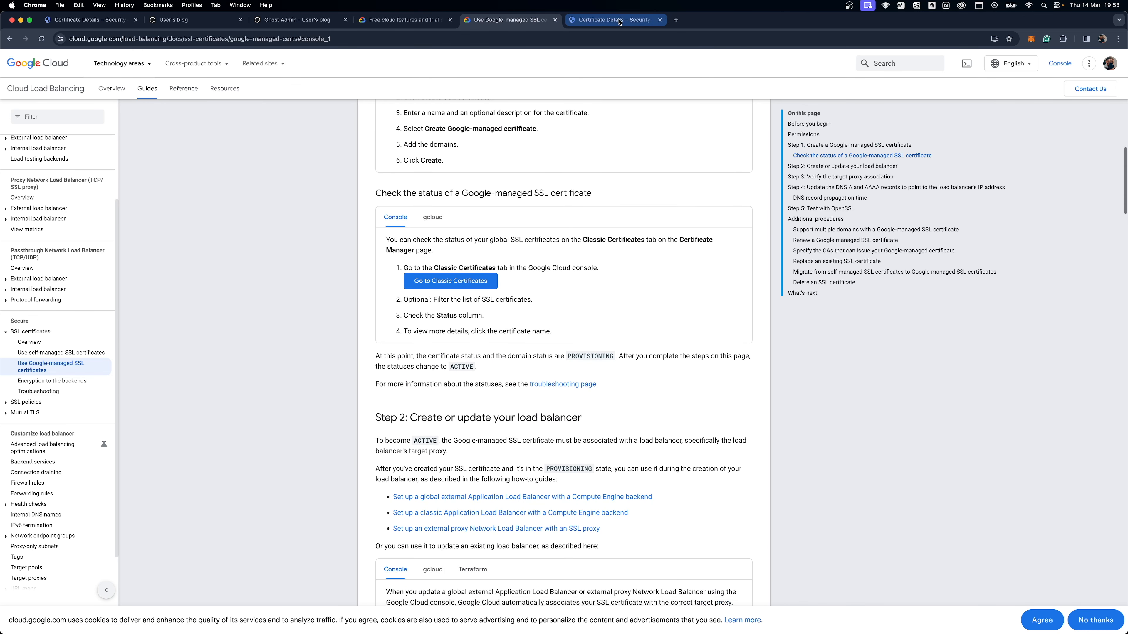
Step: Examine the domains and their statuses in the pashtechssl certificate details, and return to the certificate list
{"action": "left_click", "coordinate": [620, 21]}
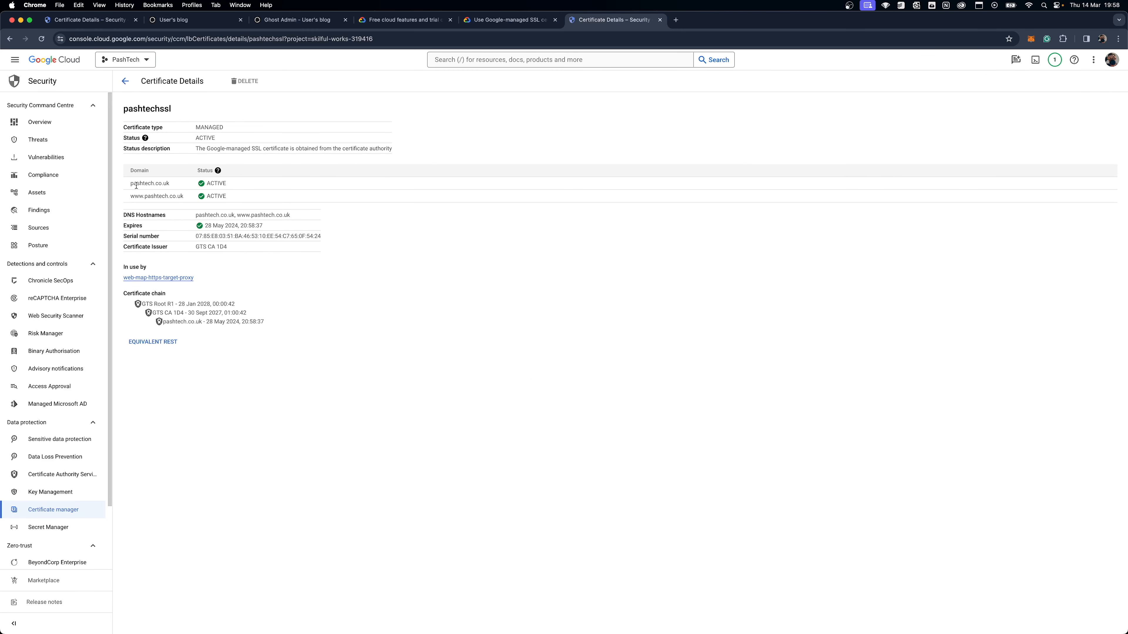
{"action": "left_click_drag", "start_coordinate": [132, 185], "coordinate": [262, 197]}
{"action": "left_click", "coordinate": [262, 199]}
{"action": "left_click", "coordinate": [125, 81]}
Step: Open the Load balancing console page linked in Step 2 of the guide in a new tab and close the Certificate Manager tab
{"action": "left_click", "coordinate": [533, 20]}
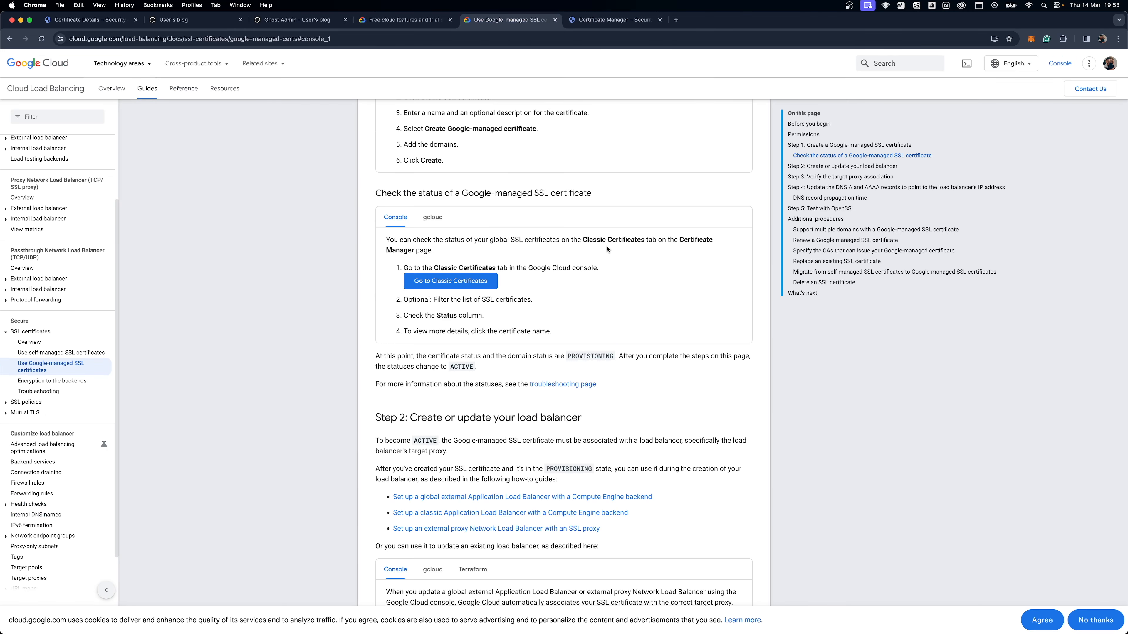
{"action": "scroll", "coordinate": [608, 249], "scroll_direction": "down", "scroll_amount": 6}
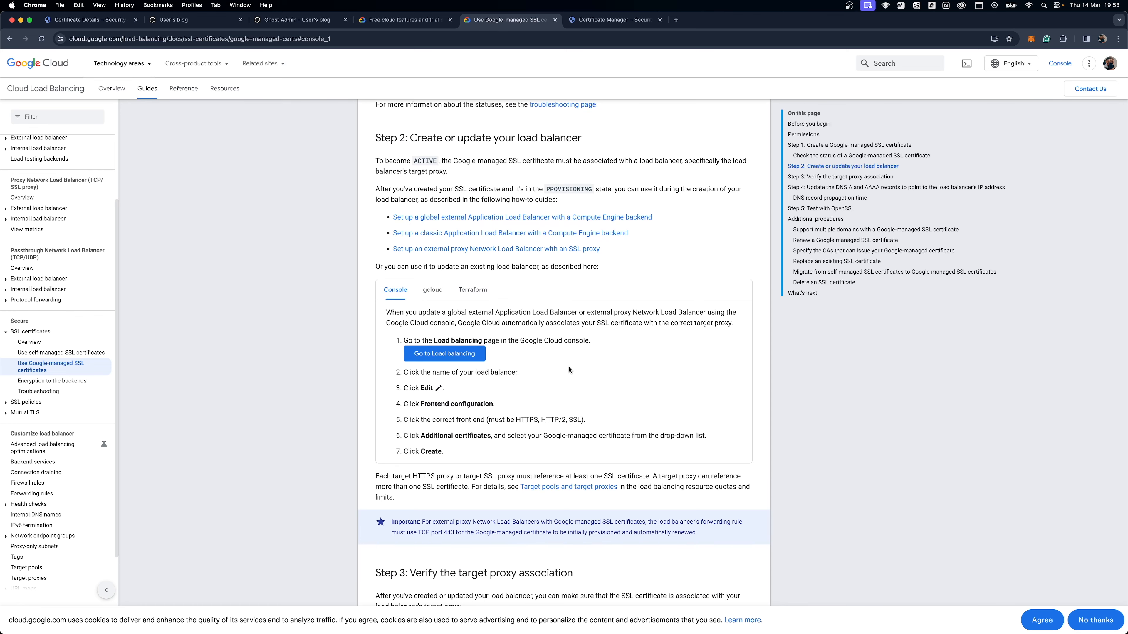
{"action": "scroll", "coordinate": [569, 370], "scroll_direction": "down", "scroll_amount": 3}
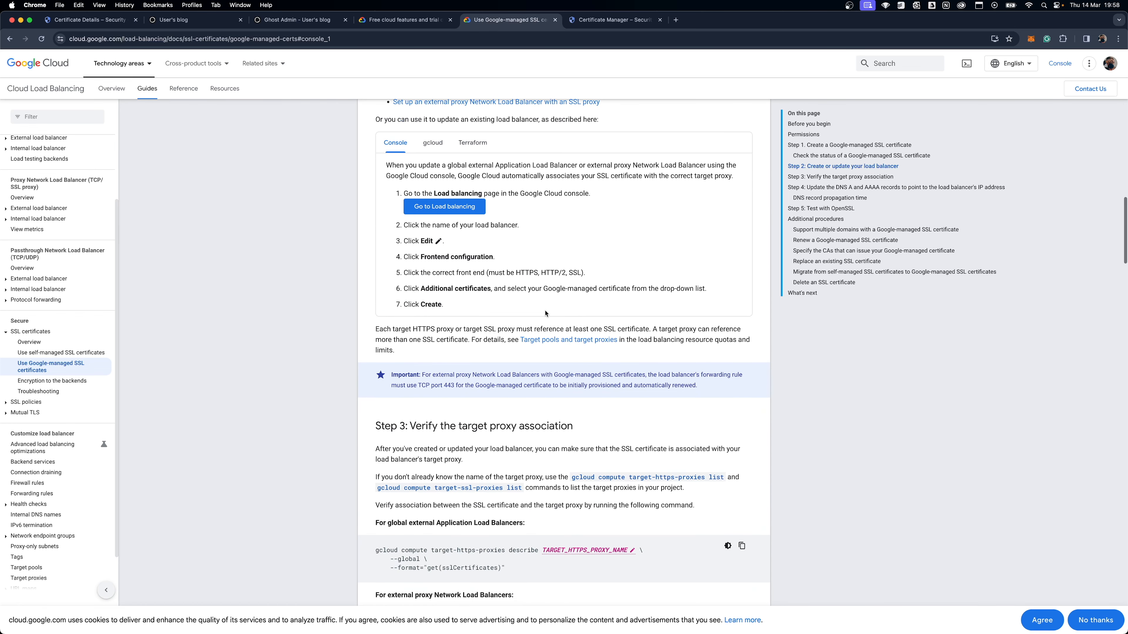
{"action": "right_click", "coordinate": [461, 213]}
{"action": "left_click", "coordinate": [475, 216]}
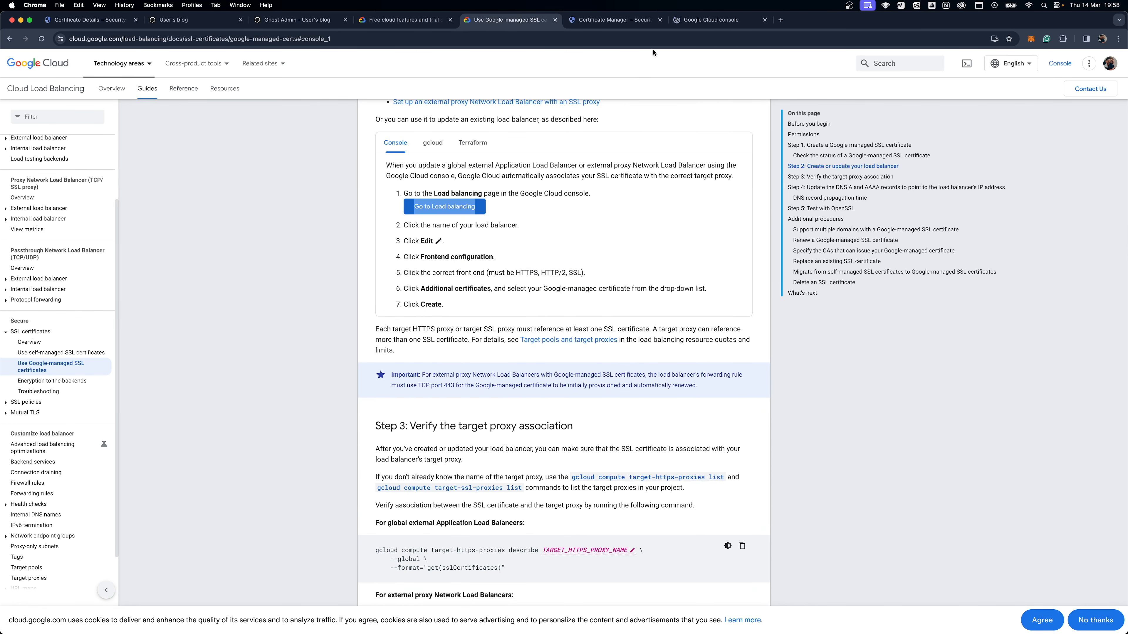
{"action": "left_click", "coordinate": [639, 20]}
{"action": "left_click", "coordinate": [660, 20]}
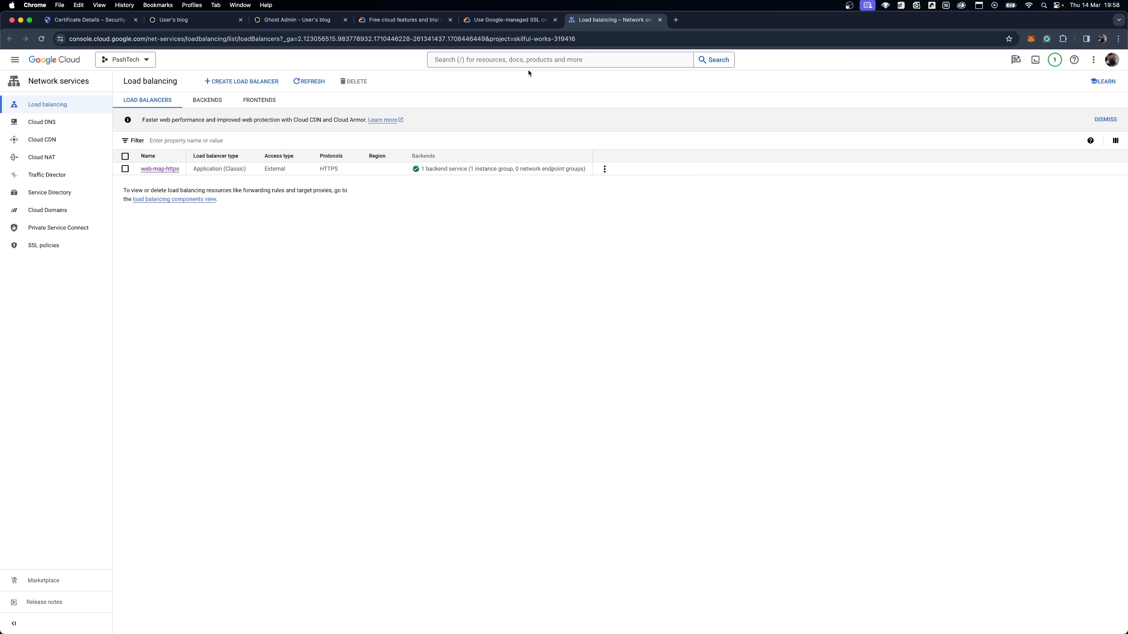
Step: Review the guide's console steps for updating a load balancer, focusing on the line about choosing the correct front end
{"action": "left_click", "coordinate": [498, 25]}
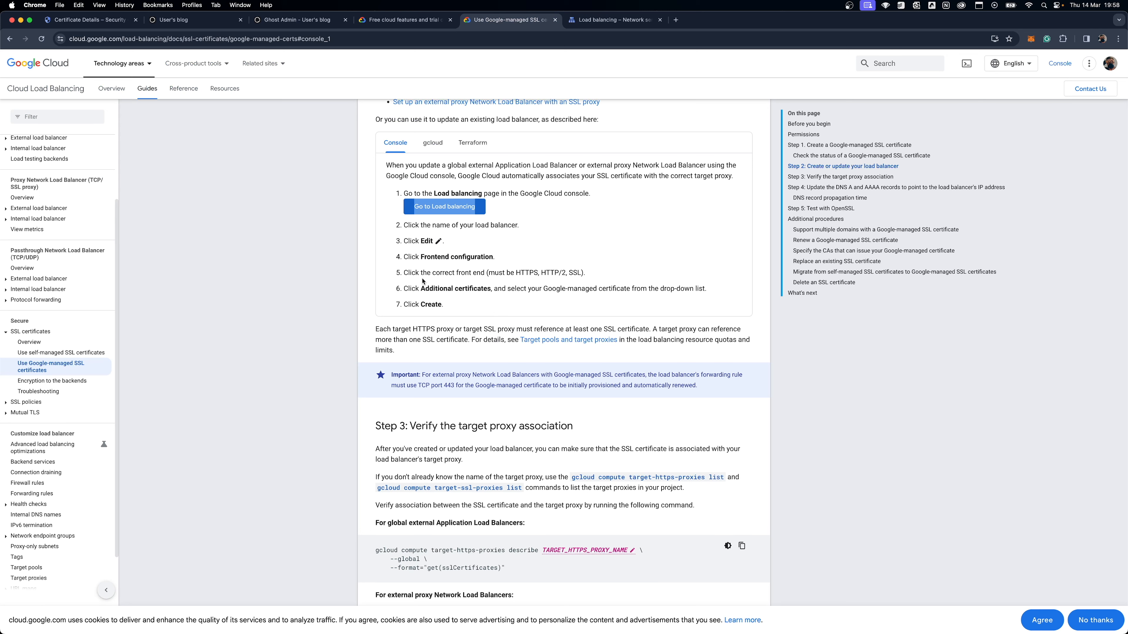
{"action": "left_click_drag", "start_coordinate": [419, 272], "coordinate": [584, 272]}
{"action": "left_click", "coordinate": [585, 272]}
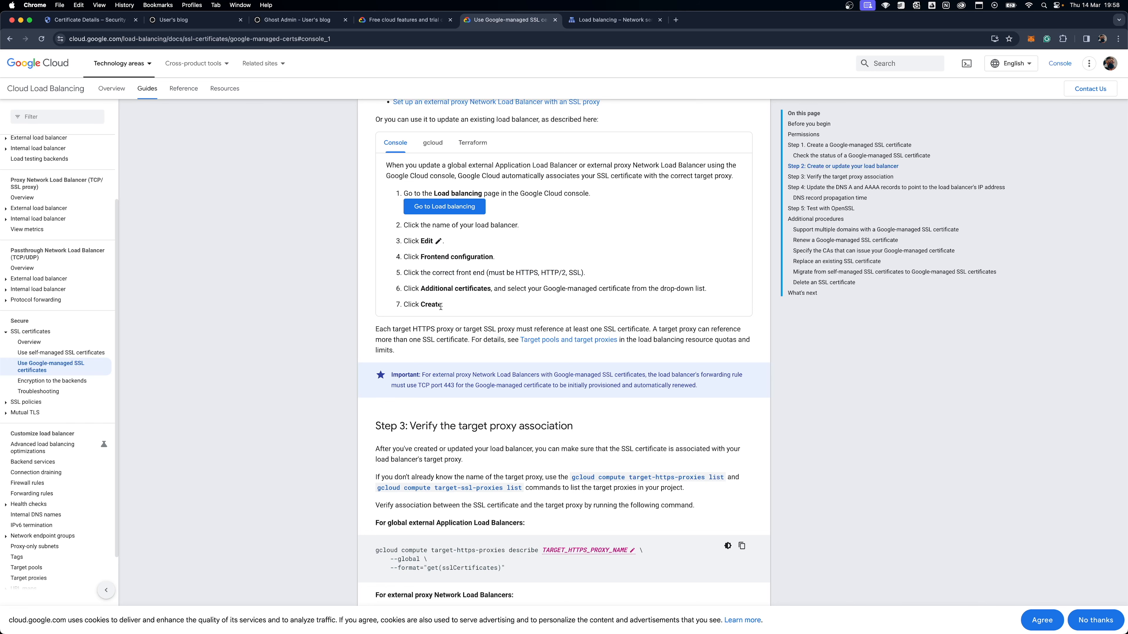
Step: Read through the rest of the guide, covering target proxy verification, DNS records, OpenSSL testing, and replacing or deleting certificates
{"action": "scroll", "coordinate": [452, 307], "scroll_direction": "down", "scroll_amount": 3}
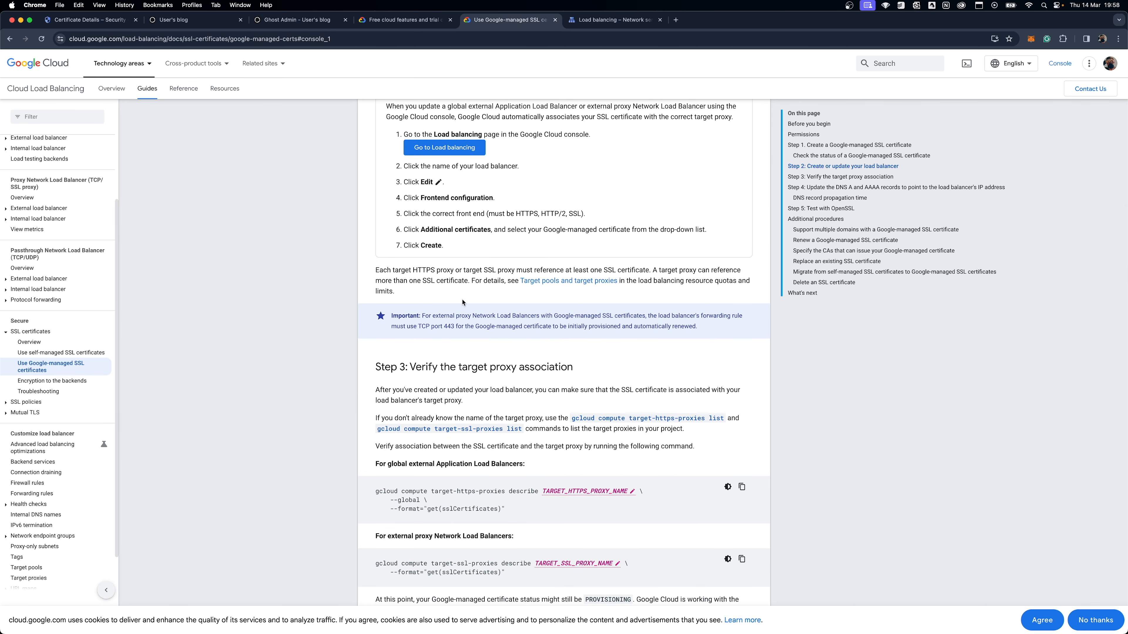
{"action": "scroll", "coordinate": [462, 300], "scroll_direction": "down", "scroll_amount": 4}
{"action": "scroll", "coordinate": [462, 300], "scroll_direction": "down", "scroll_amount": 2}
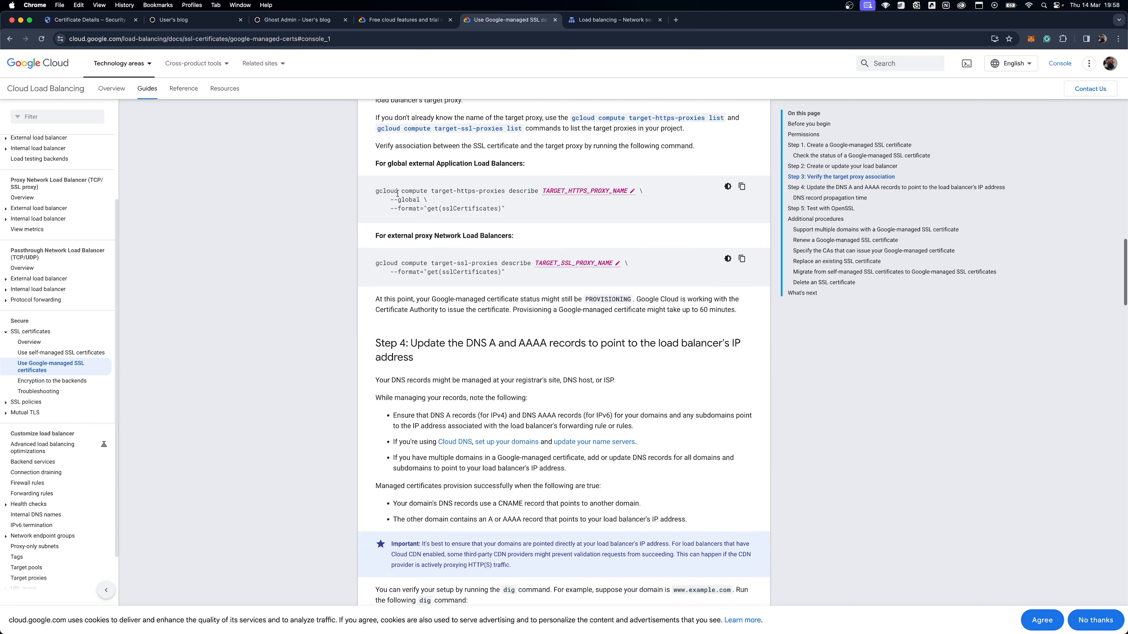
{"action": "scroll", "coordinate": [458, 272], "scroll_direction": "up", "scroll_amount": 5}
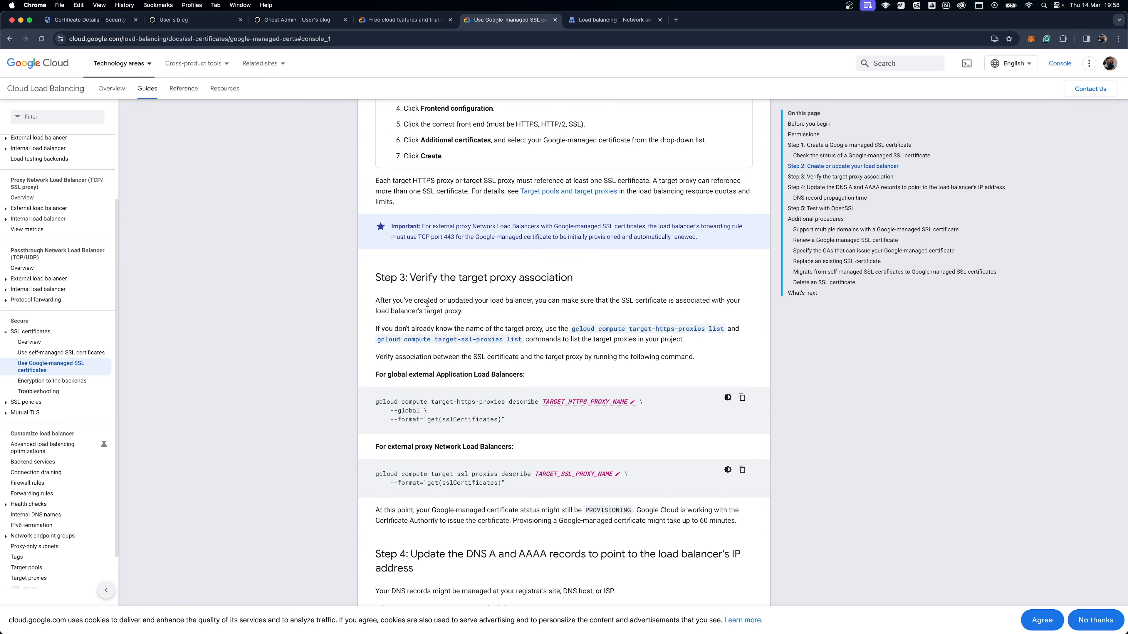
{"action": "scroll", "coordinate": [427, 303], "scroll_direction": "down", "scroll_amount": 18}
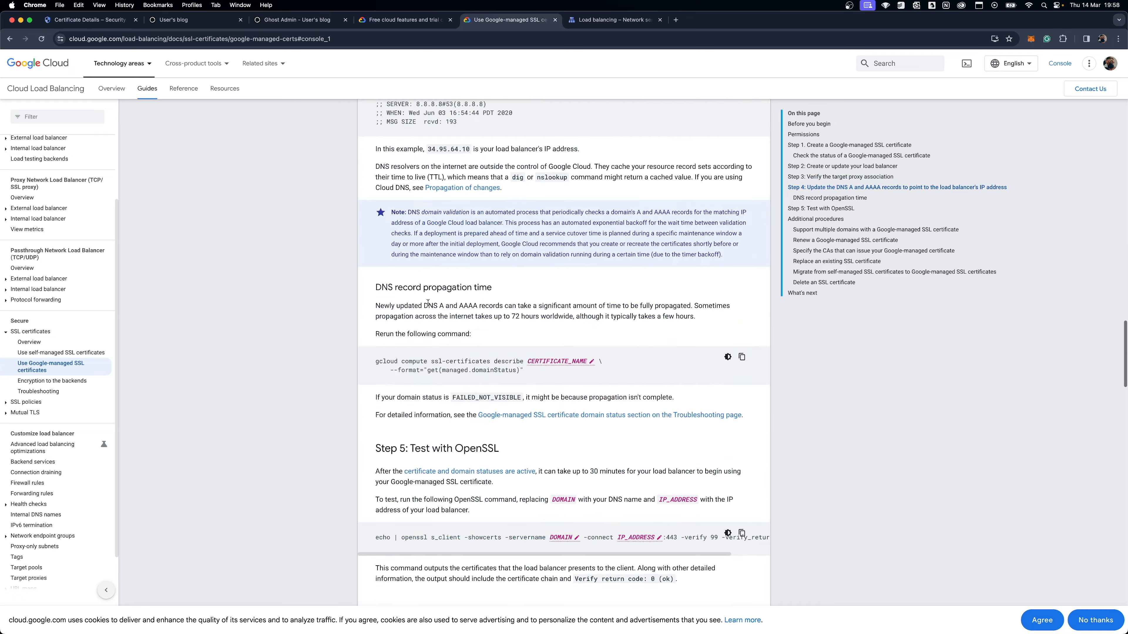
{"action": "scroll", "coordinate": [428, 305], "scroll_direction": "down", "scroll_amount": 11}
{"action": "scroll", "coordinate": [427, 305], "scroll_direction": "up", "scroll_amount": 9}
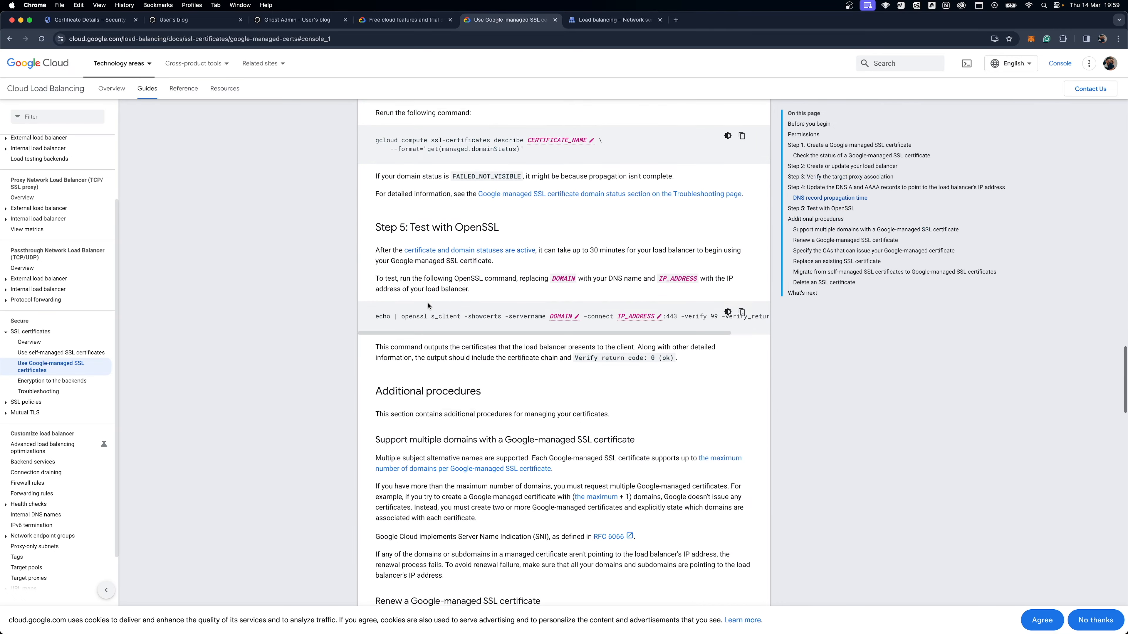
{"action": "scroll", "coordinate": [428, 306], "scroll_direction": "down", "scroll_amount": 20}
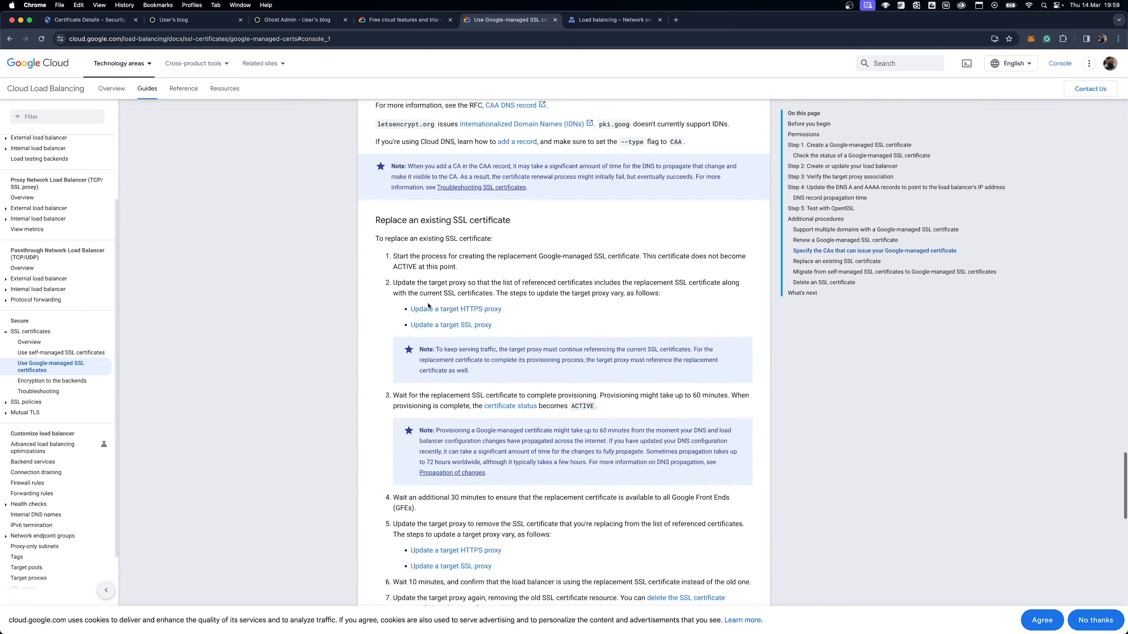
{"action": "scroll", "coordinate": [428, 306], "scroll_direction": "down", "scroll_amount": 11}
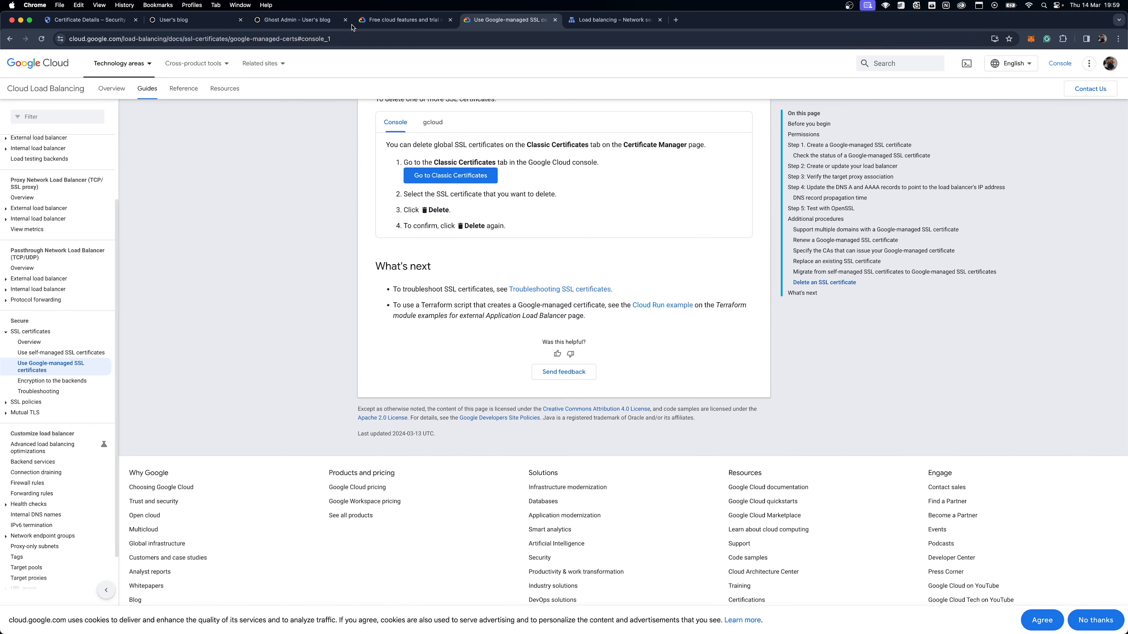
Step: Display the list of load balancing frontends in the Google Cloud console
{"action": "left_click", "coordinate": [637, 27]}
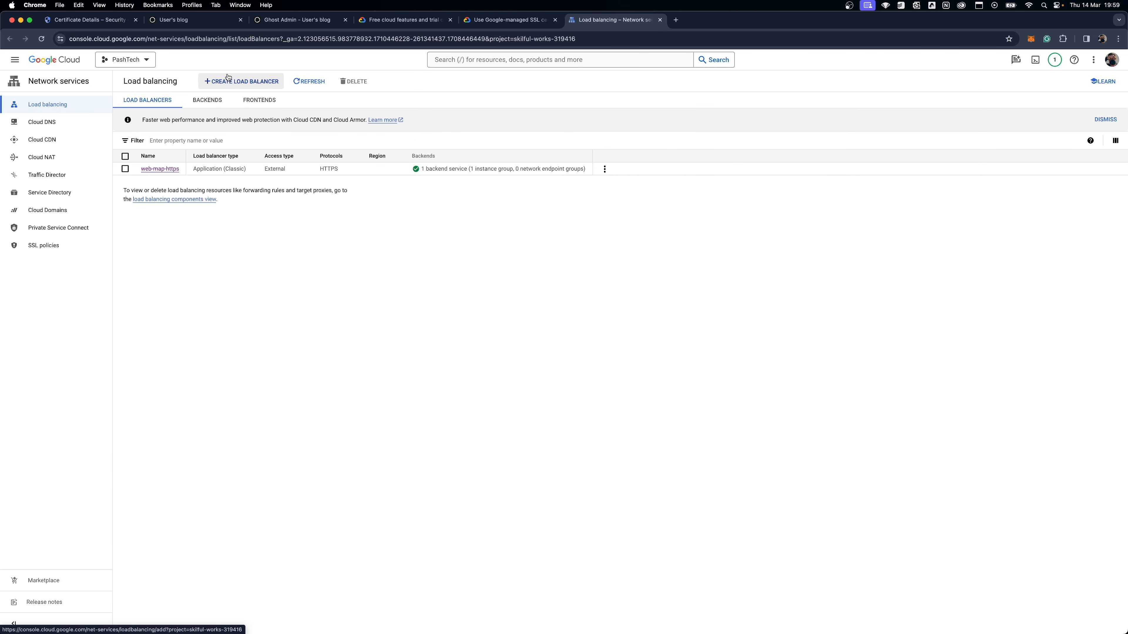
{"action": "left_click", "coordinate": [260, 99]}
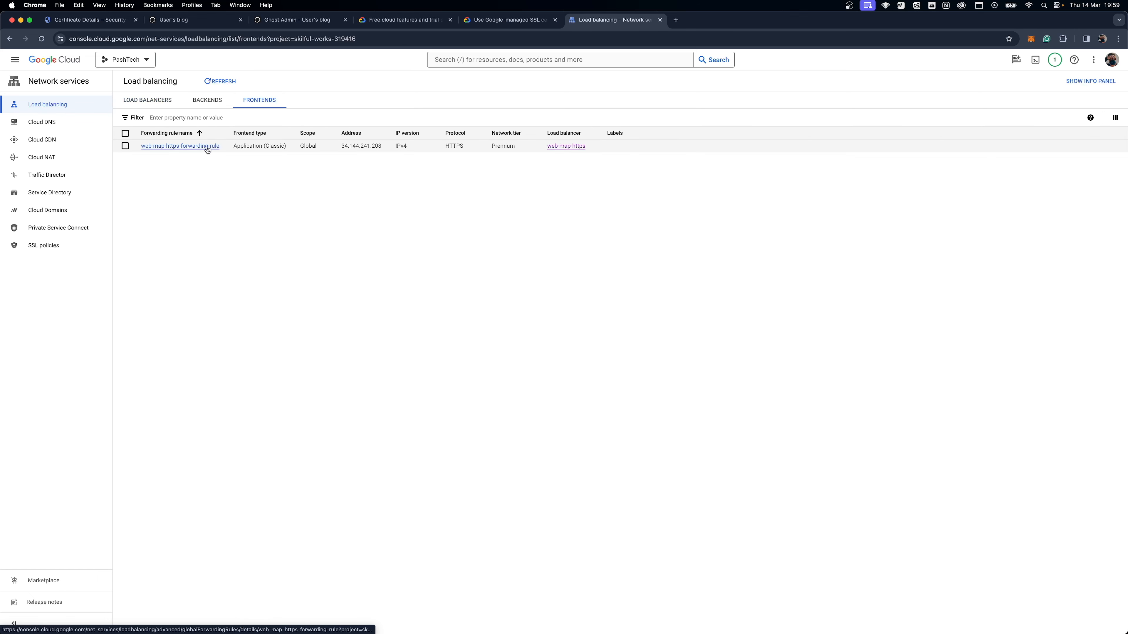
Step: Open the details of the web-map-https load balancer and copy its frontend IP address without the port
{"action": "left_click", "coordinate": [208, 100]}
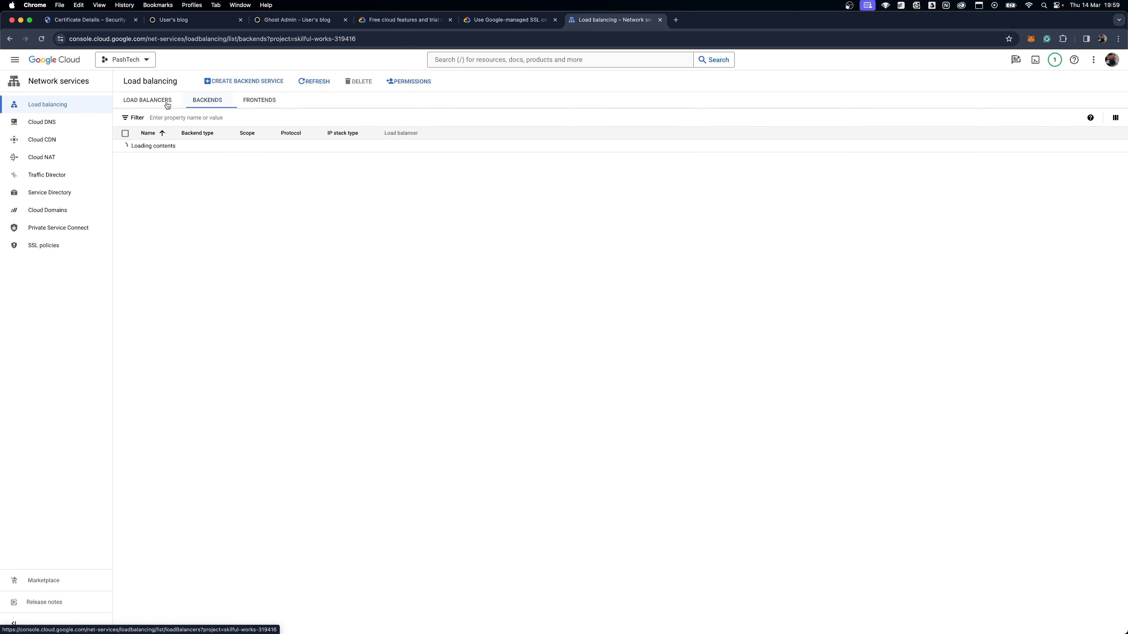
{"action": "left_click", "coordinate": [151, 101]}
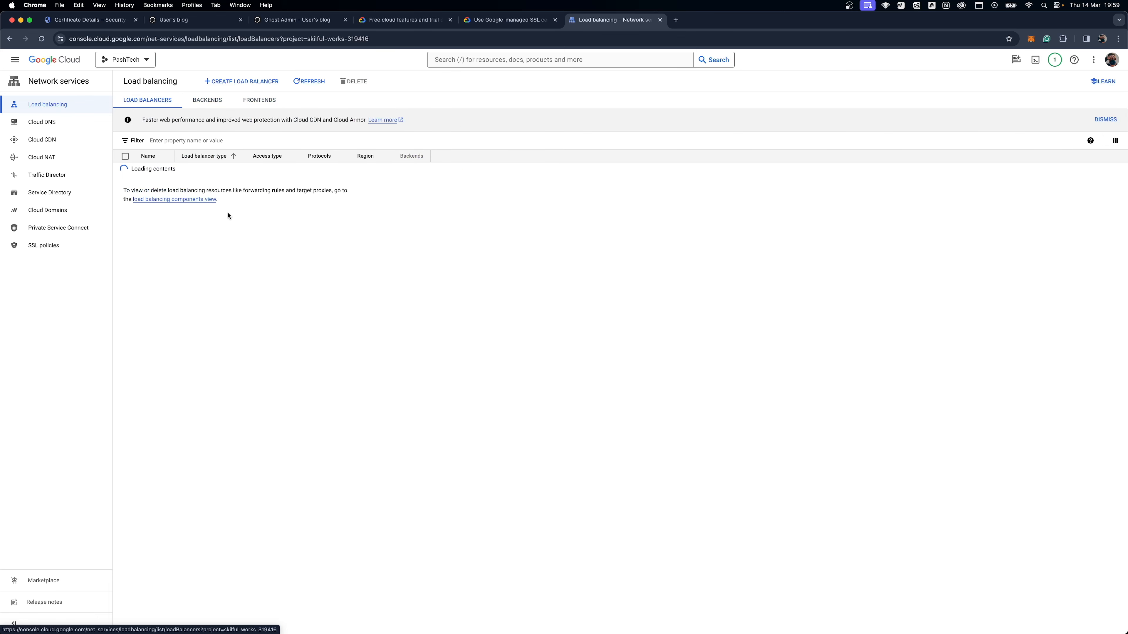
{"action": "left_click", "coordinate": [163, 169]}
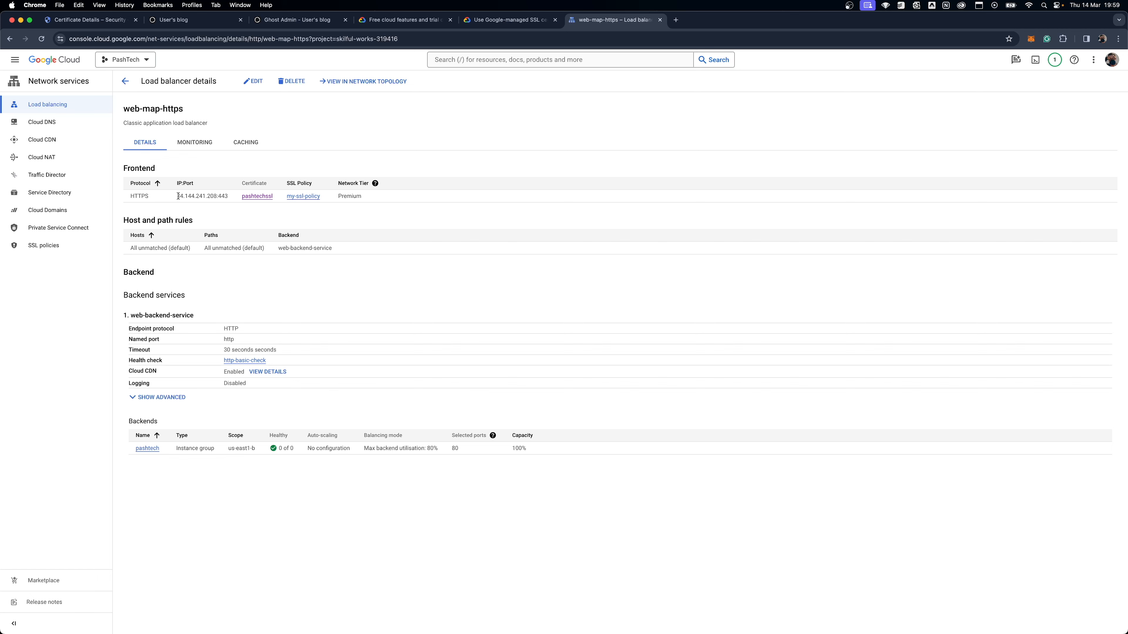
{"action": "left_click_drag", "start_coordinate": [181, 196], "coordinate": [198, 196]}
{"action": "double_click", "coordinate": [218, 196]}
{"action": "right_click", "coordinate": [178, 195]}
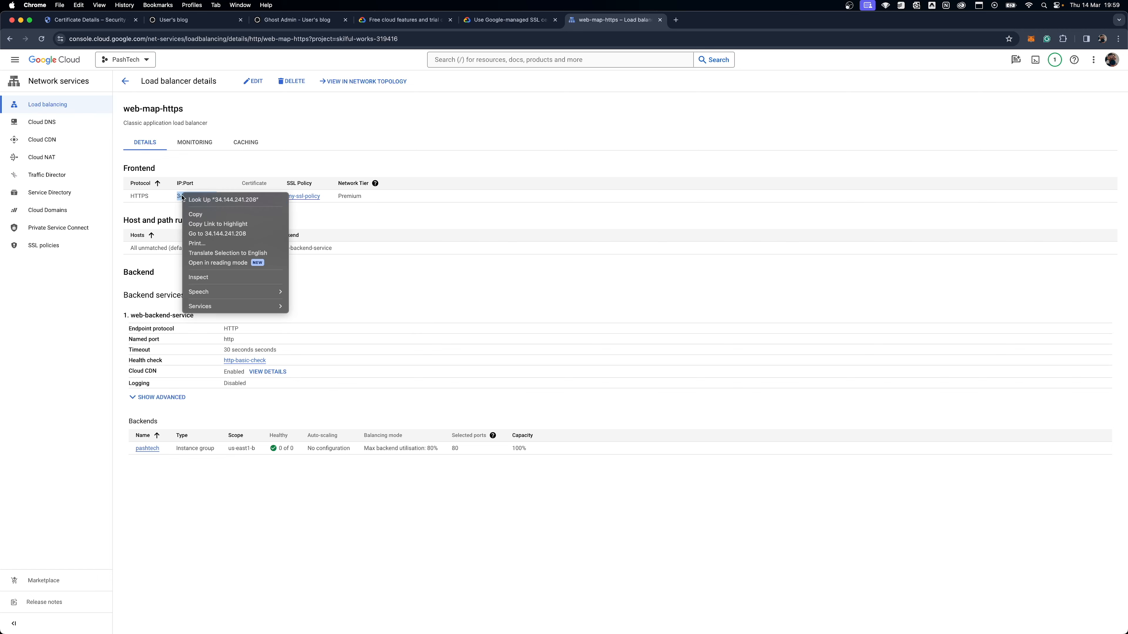
{"action": "left_click", "coordinate": [195, 214]}
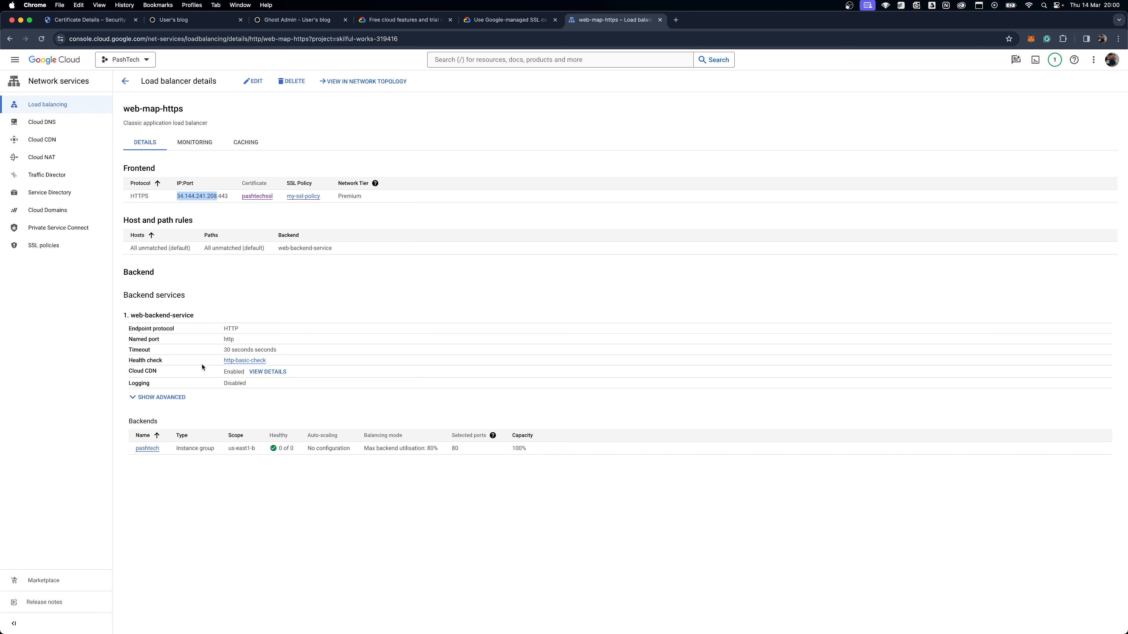
Step: Inspect the pashtech instance group behind the load balancer and return to the load balancers list
{"action": "left_click", "coordinate": [148, 449]}
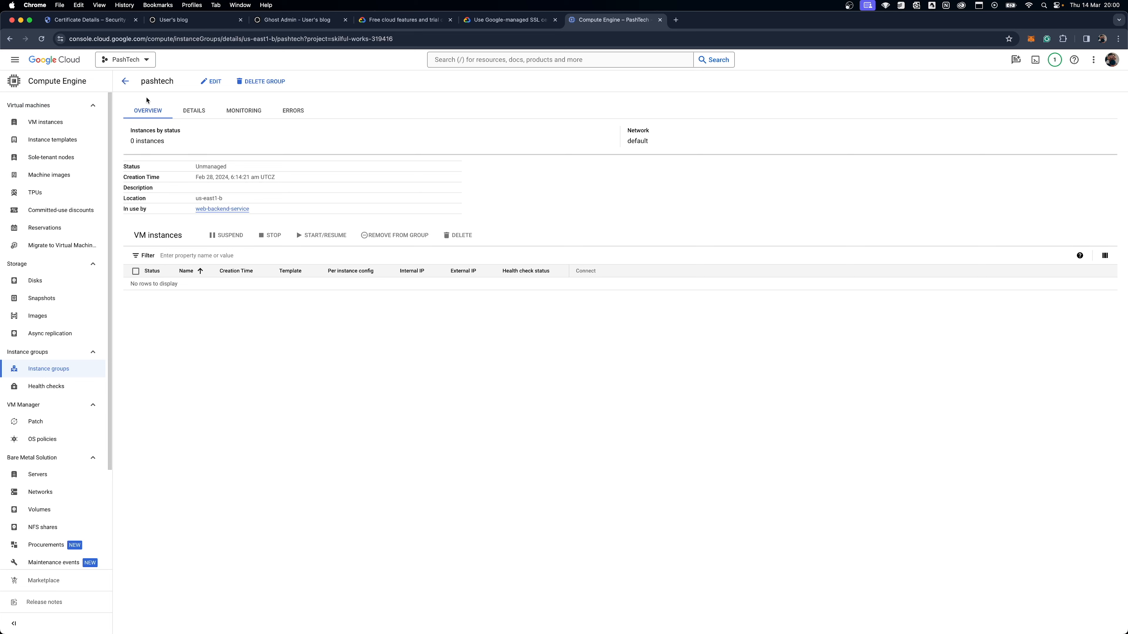
{"action": "left_click", "coordinate": [126, 82]}
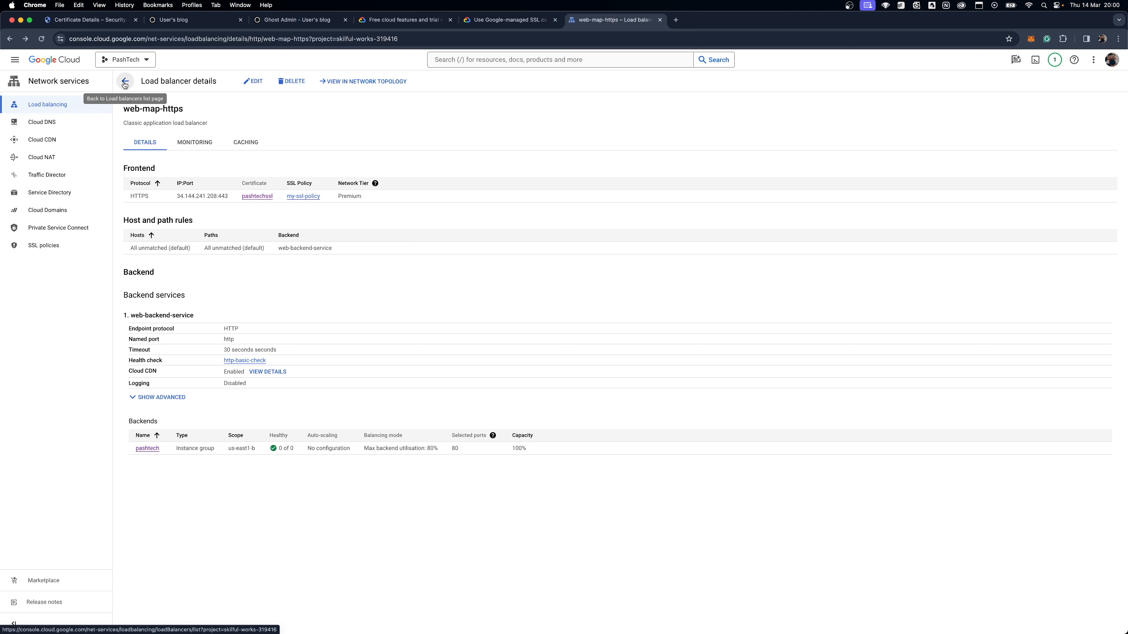
{"action": "left_click", "coordinate": [125, 82]}
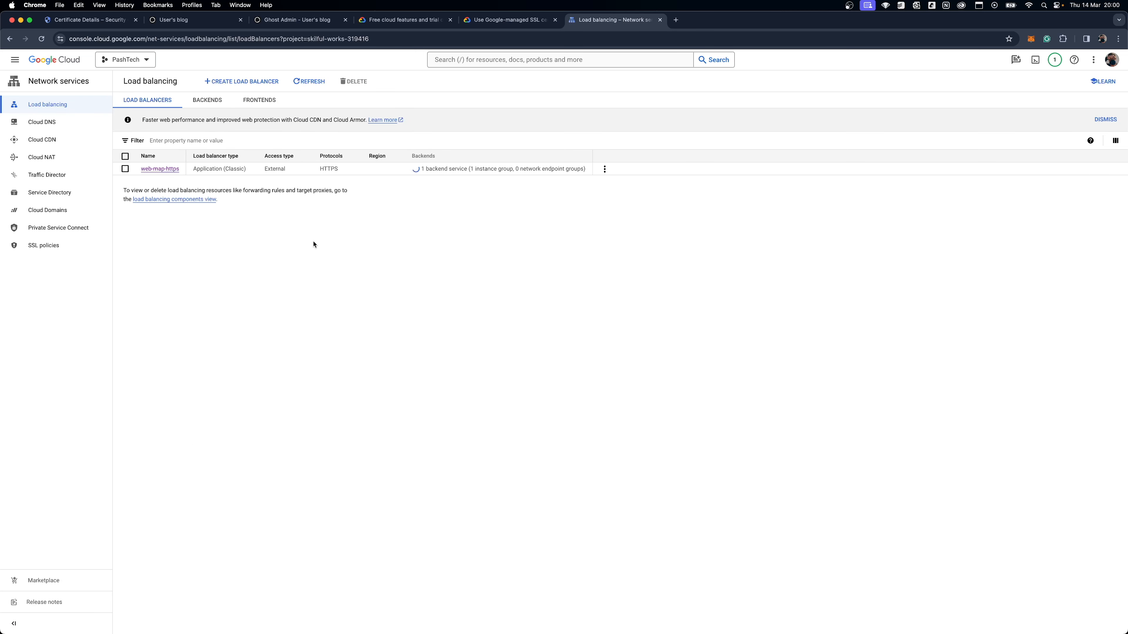
Step: Review the web-backend-service details, checking its endpoint protocol and Cloud CDN settings
{"action": "left_click", "coordinate": [206, 97]}
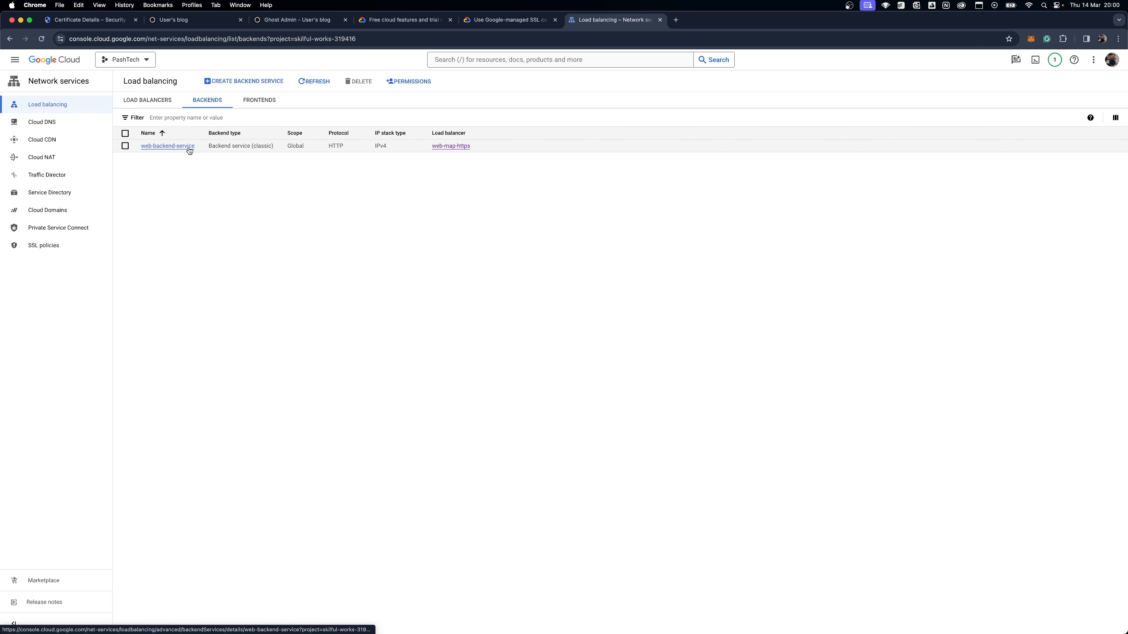
{"action": "left_click", "coordinate": [176, 149]}
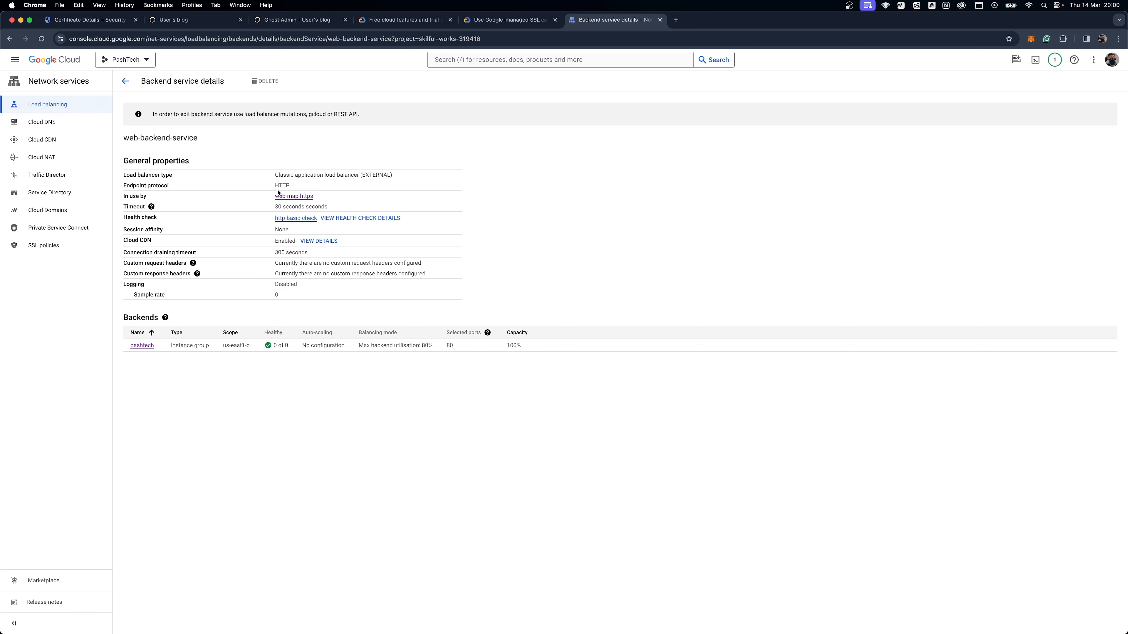
{"action": "left_click_drag", "start_coordinate": [293, 185], "coordinate": [271, 188]}
{"action": "double_click", "coordinate": [281, 240]}
{"action": "left_click", "coordinate": [289, 259]}
{"action": "left_click", "coordinate": [326, 241]}
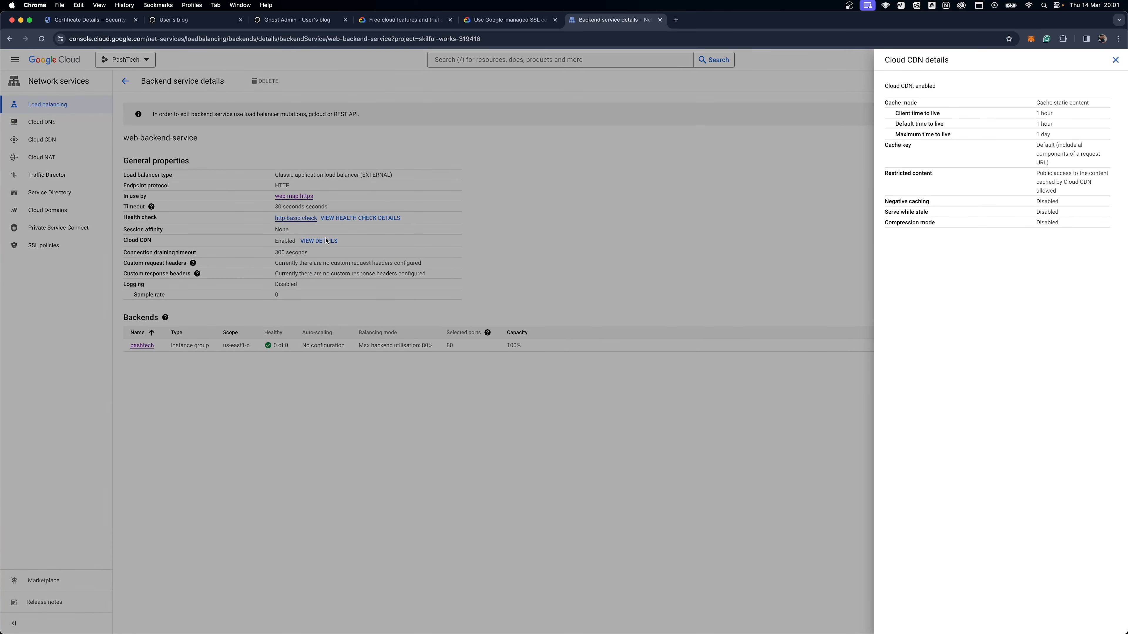
{"action": "left_click", "coordinate": [354, 272]}
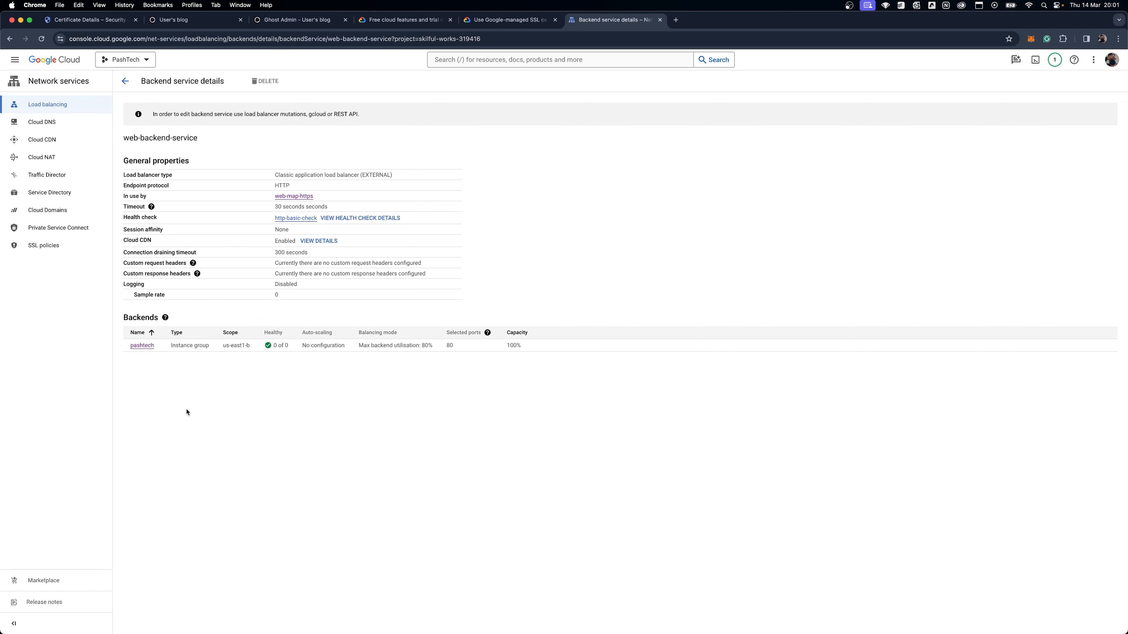
Step: Add the ghost-demo-vm instance to the pashtech instance group and save the group
{"action": "left_click", "coordinate": [146, 346]}
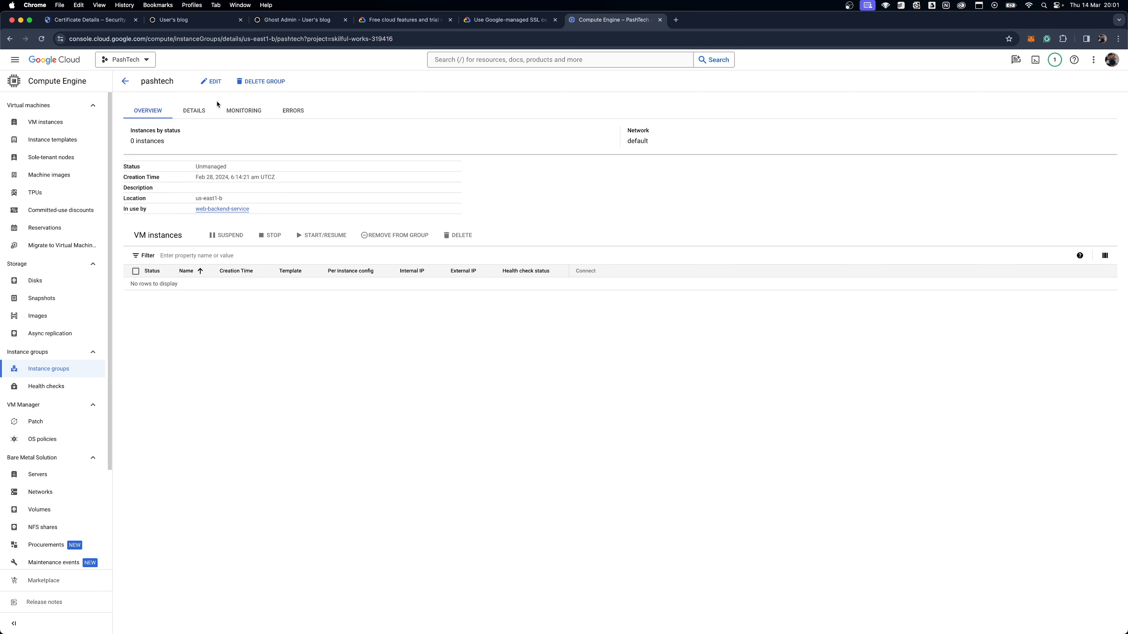
{"action": "left_click", "coordinate": [216, 82]}
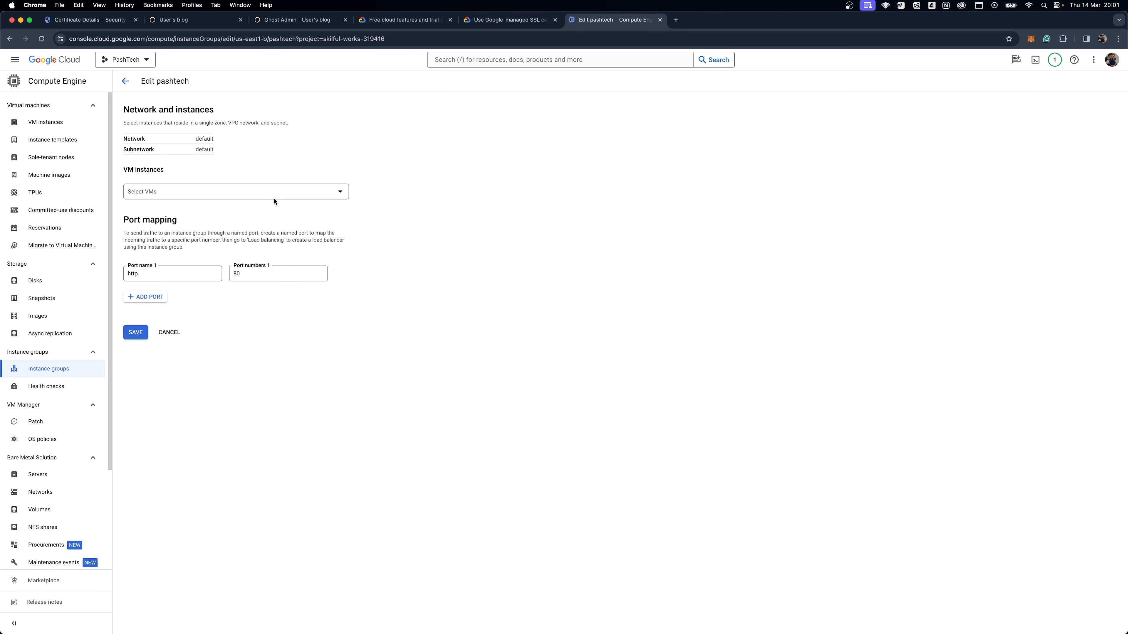
{"action": "left_click", "coordinate": [310, 191]}
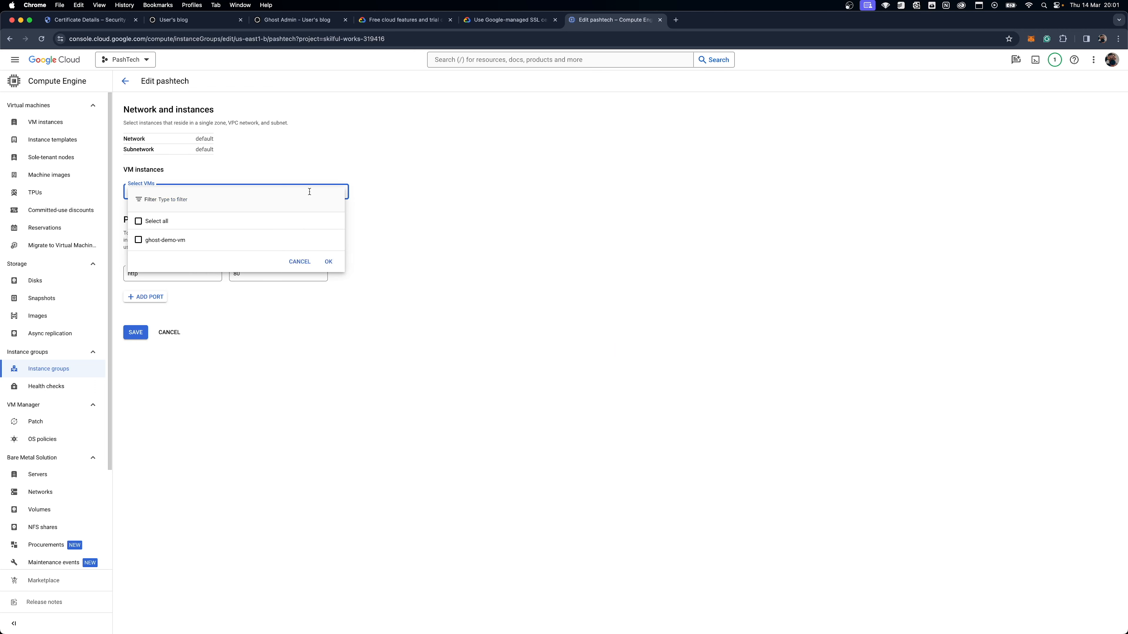
{"action": "left_click", "coordinate": [139, 240]}
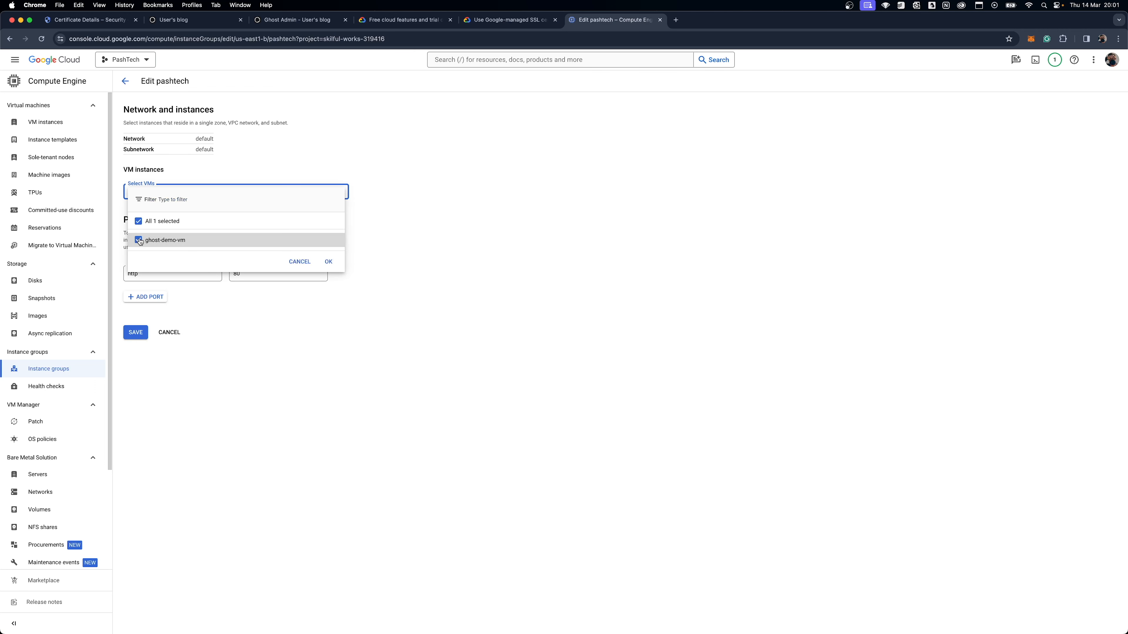
{"action": "left_click", "coordinate": [327, 262]}
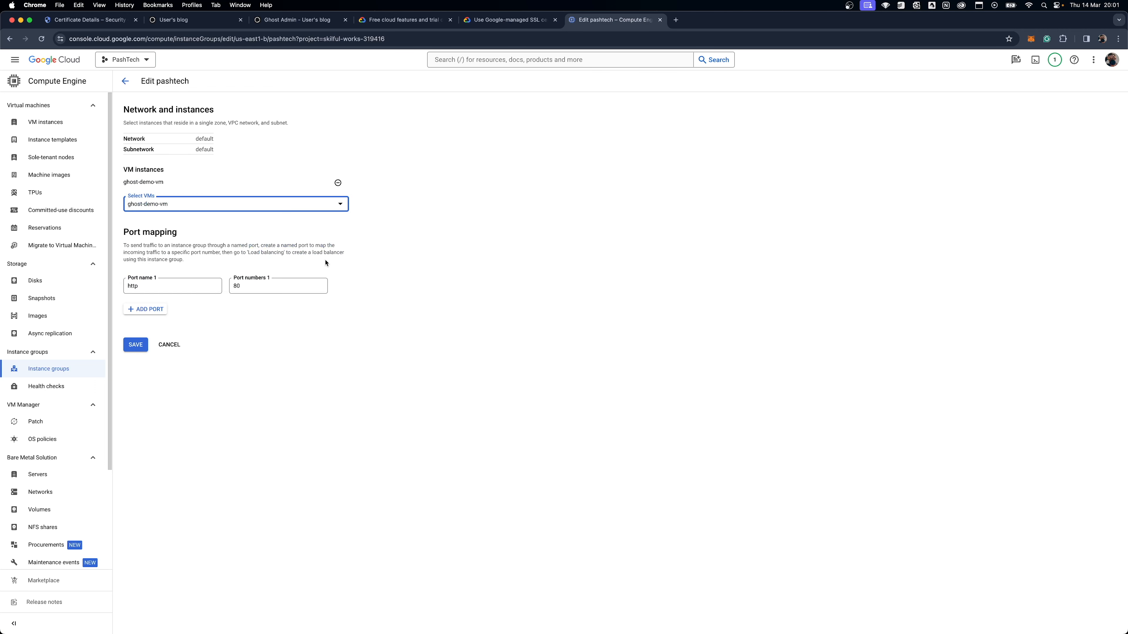
{"action": "left_click", "coordinate": [135, 345]}
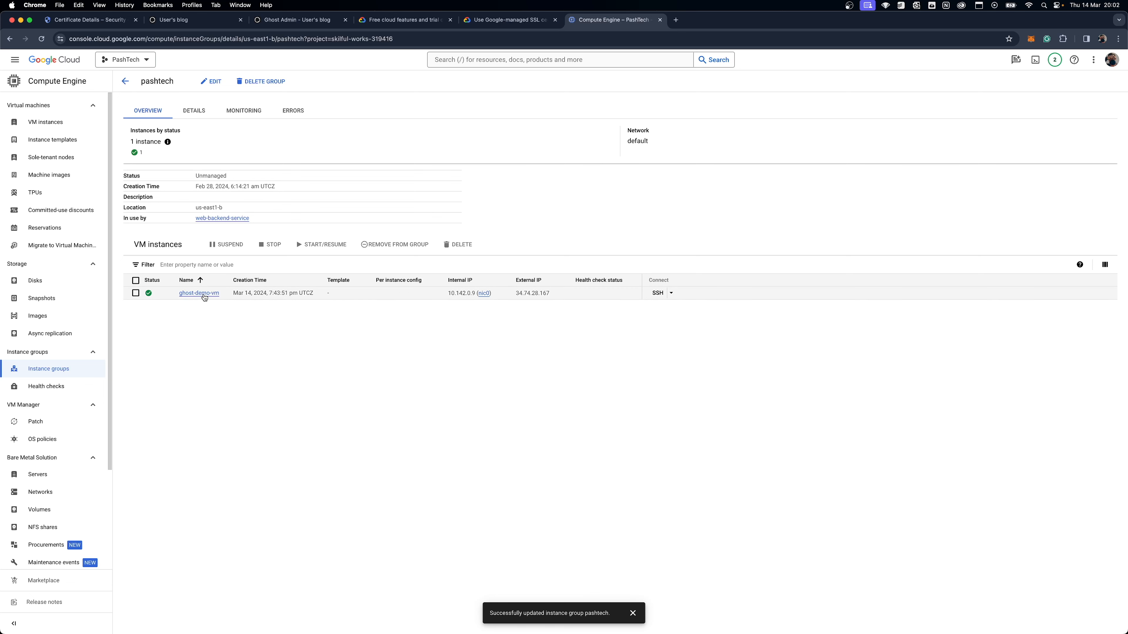
Step: Return to the load balancing frontends list and copy the IP address of web-map-https-forwarding-rule
{"action": "left_click", "coordinate": [124, 83]}
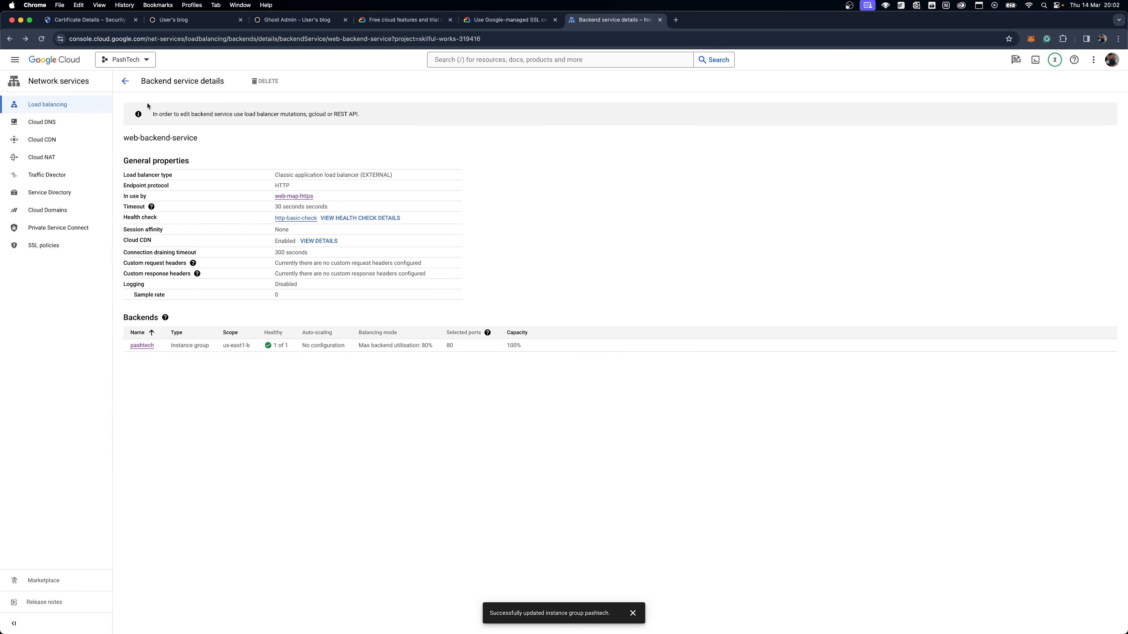
{"action": "left_click", "coordinate": [125, 81]}
{"action": "left_click", "coordinate": [257, 98]}
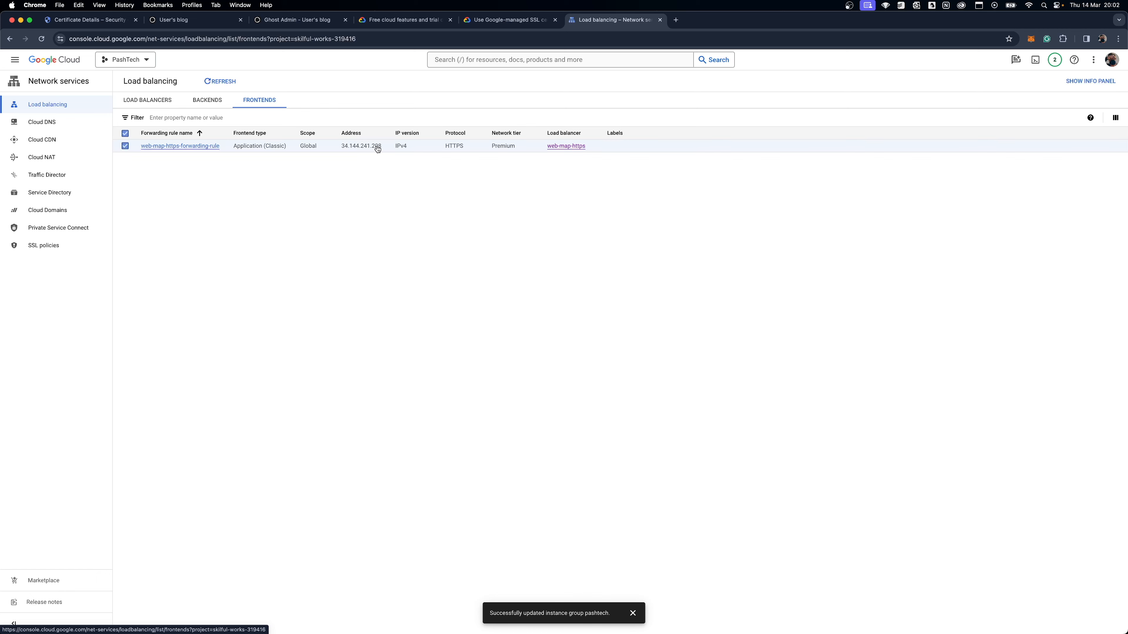
{"action": "left_click", "coordinate": [375, 149]}
{"action": "left_click", "coordinate": [363, 150]}
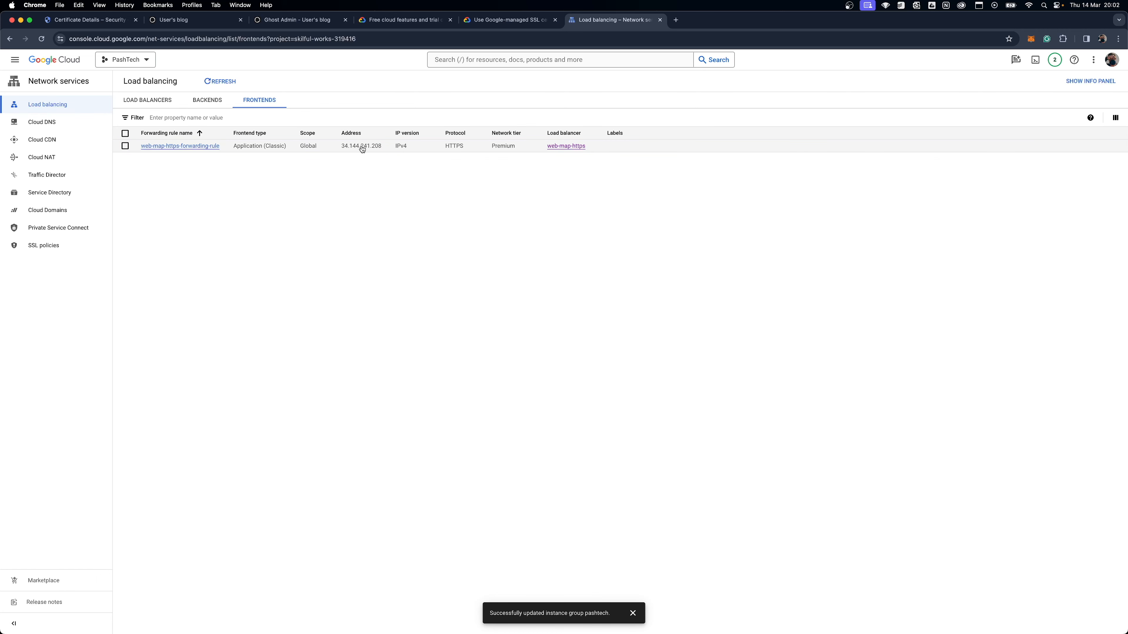
{"action": "left_click_drag", "start_coordinate": [383, 146], "coordinate": [341, 150]}
{"action": "key", "text": "super+c"}
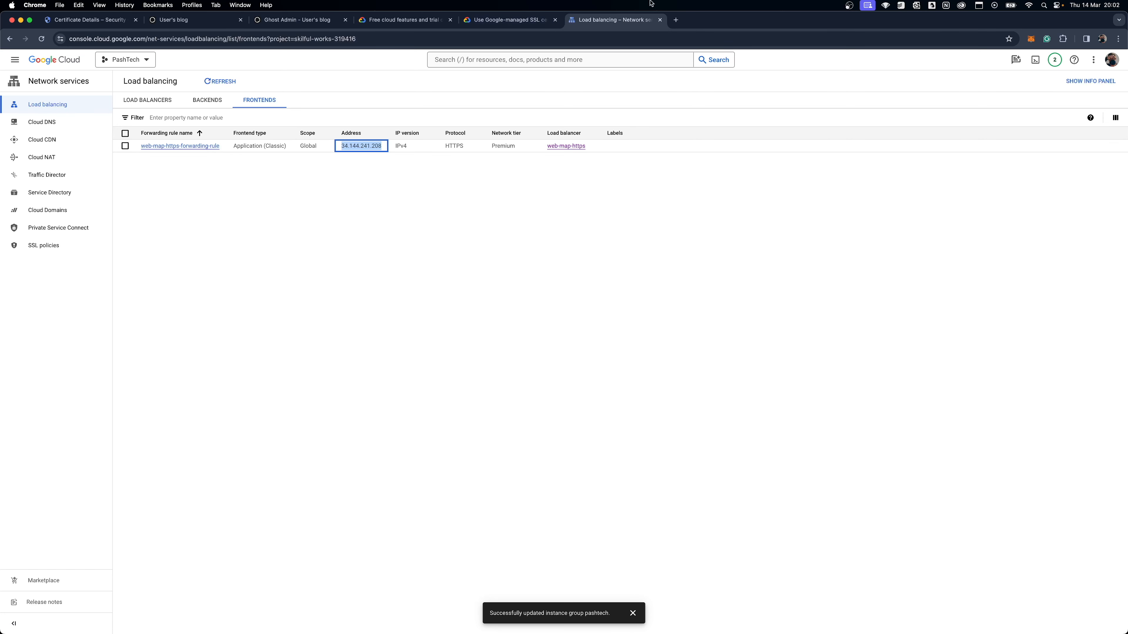
Step: Load the copied address 34.144.241.208 in a new browser tab and proceed past the privacy warning to the site
{"action": "left_click", "coordinate": [676, 19]}
{"action": "key", "text": "super+v"}
{"action": "key", "text": "Return"}
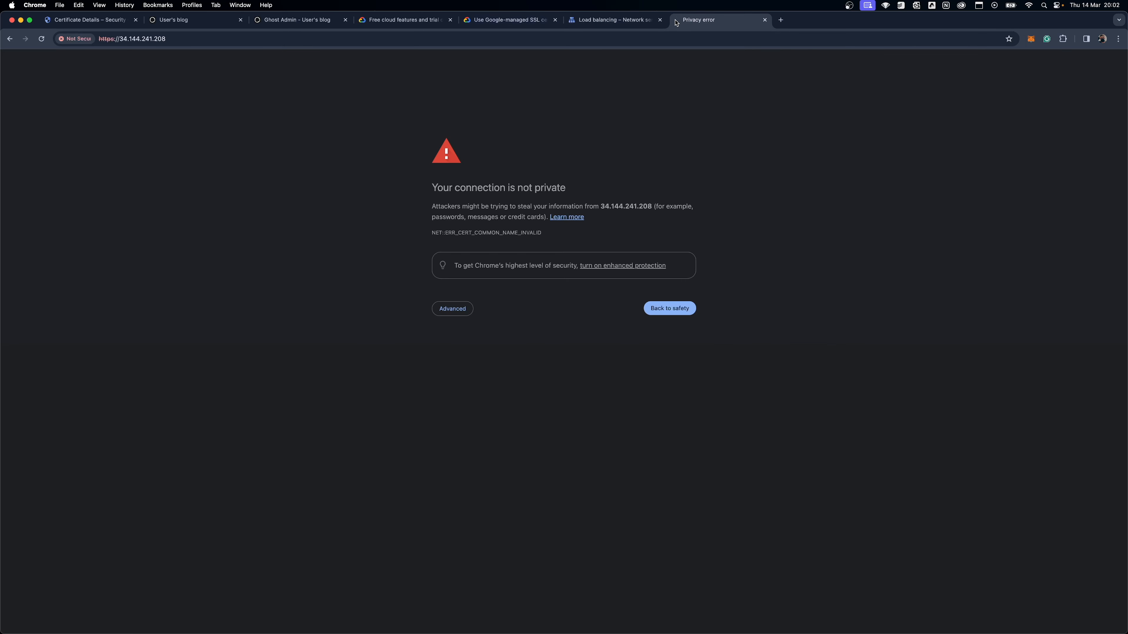
{"action": "left_click", "coordinate": [452, 309]}
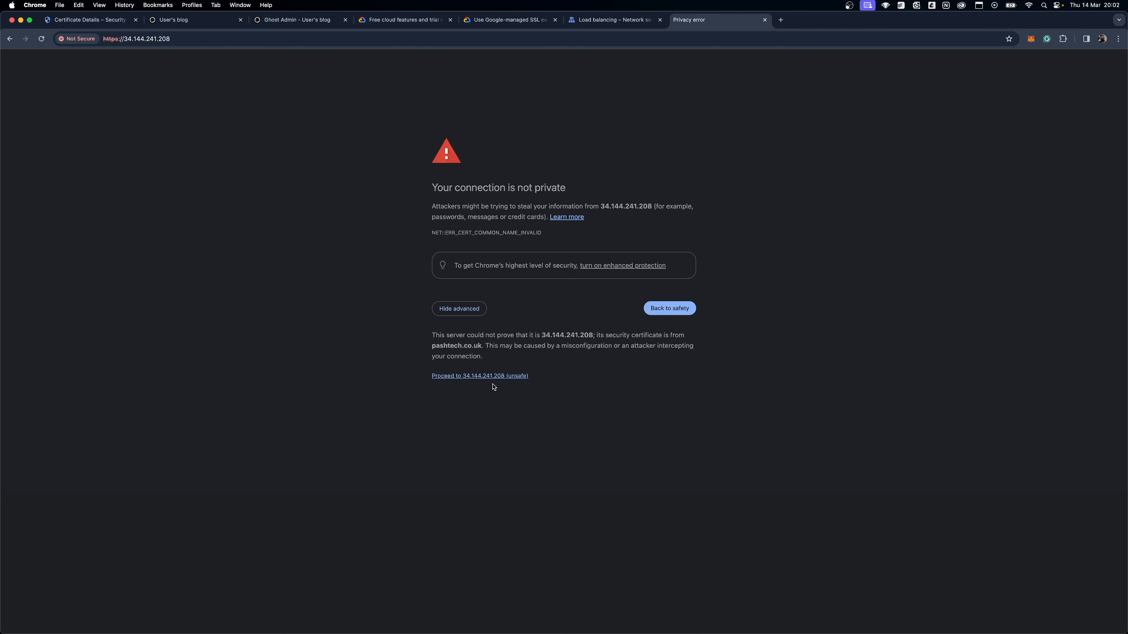
{"action": "left_click", "coordinate": [492, 377]}
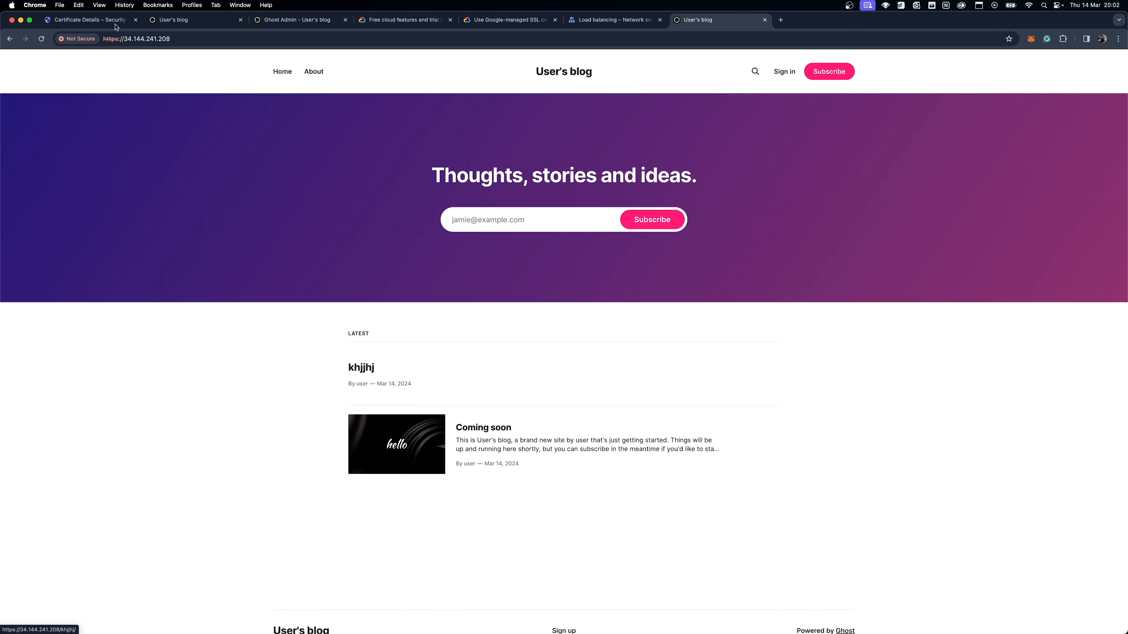
Step: Compare the load balancer's HTTPS address with the addresses of the Ghost Admin and direct blog tabs
{"action": "left_click", "coordinate": [117, 41]}
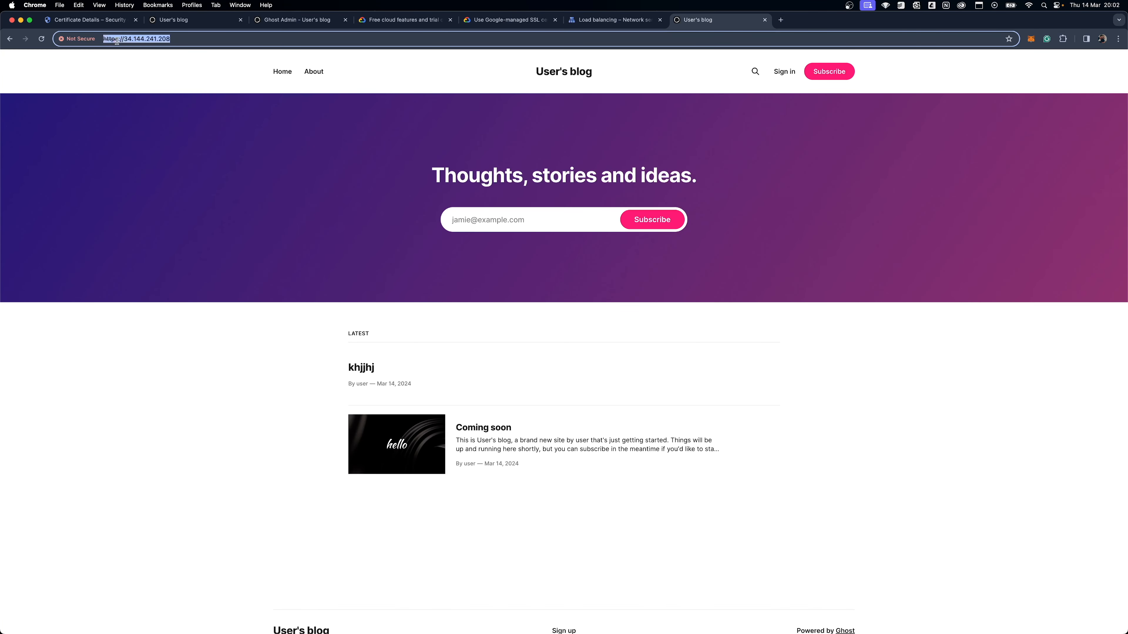
{"action": "left_click", "coordinate": [173, 40]}
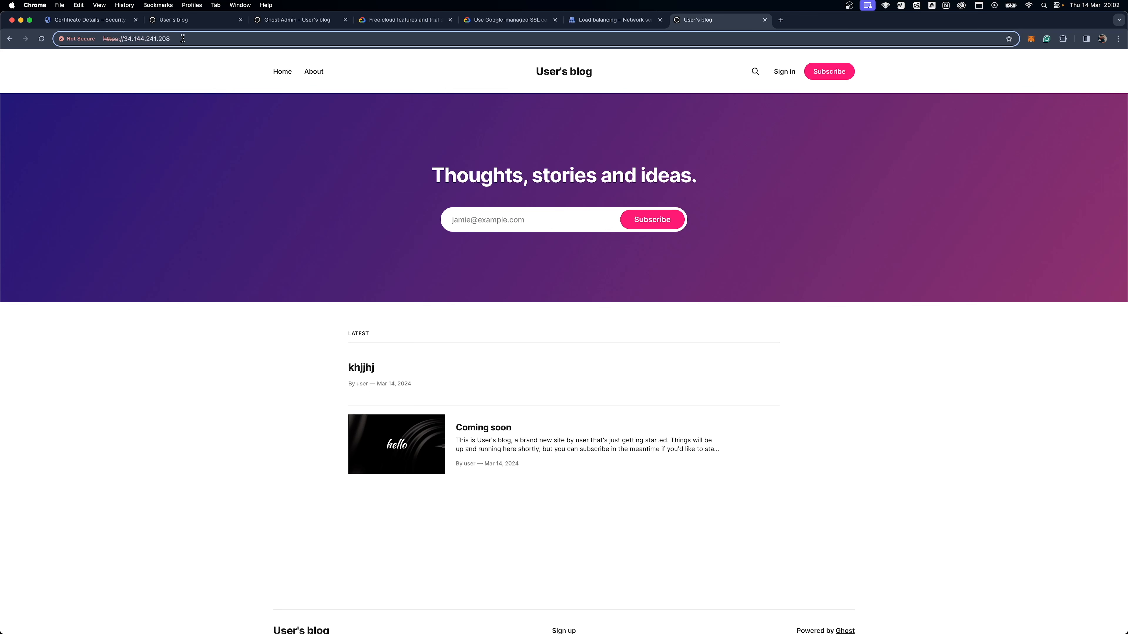
{"action": "key", "text": "shift+alt+Left"}
{"action": "key", "text": "shift+alt+Left"}
{"action": "key", "text": "shift+alt+Left"}
{"action": "key", "text": "shift+alt+Left"}
{"action": "left_click", "coordinate": [280, 20]}
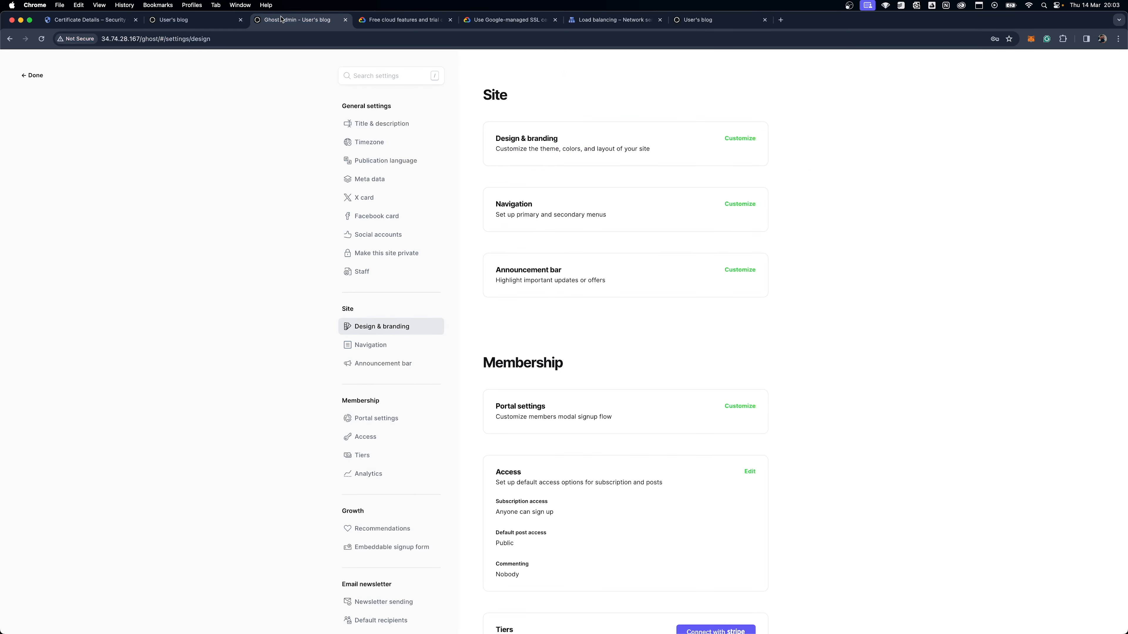
{"action": "left_click", "coordinate": [198, 19]}
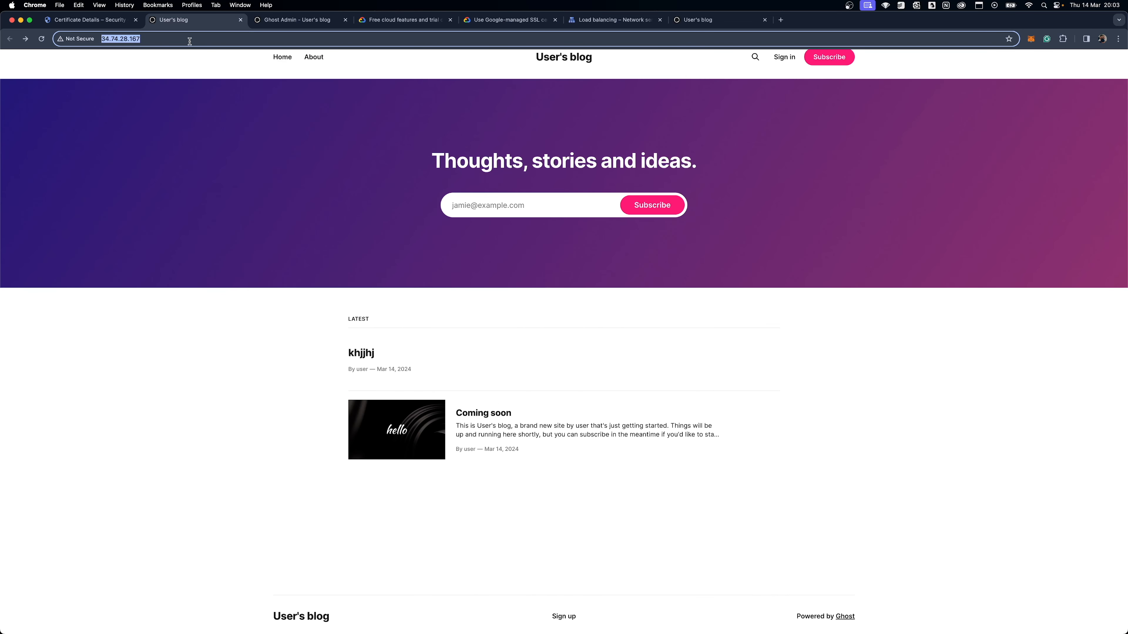
{"action": "left_click", "coordinate": [726, 22]}
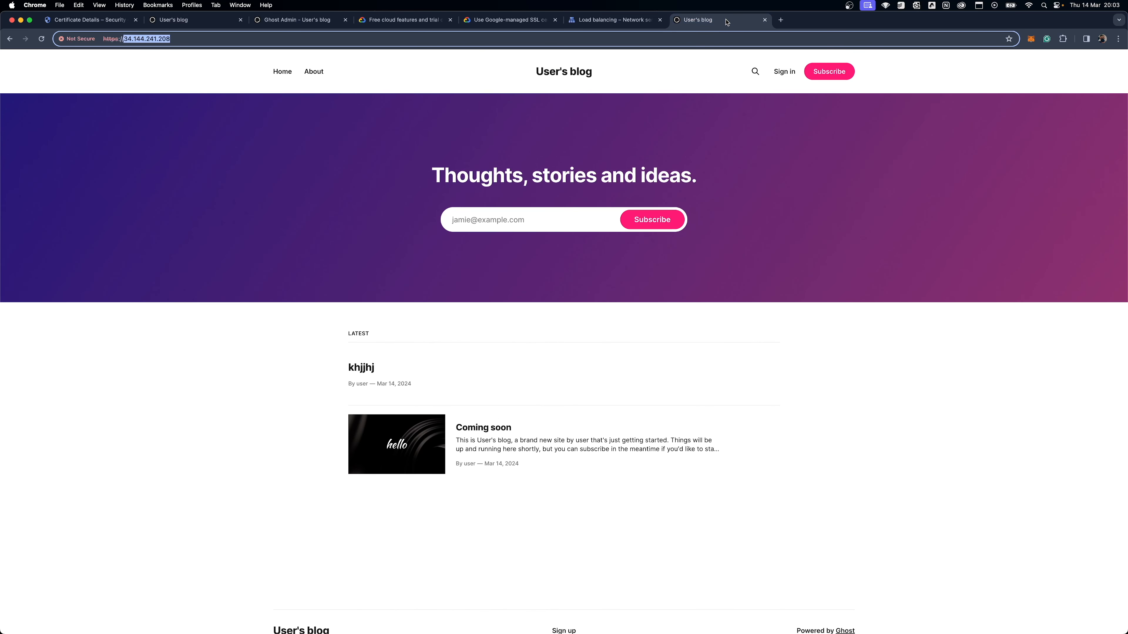
Step: Examine the security indicator, HTTPS prefix and IP address in the URL of the load-balanced blog
{"action": "left_click", "coordinate": [126, 41]}
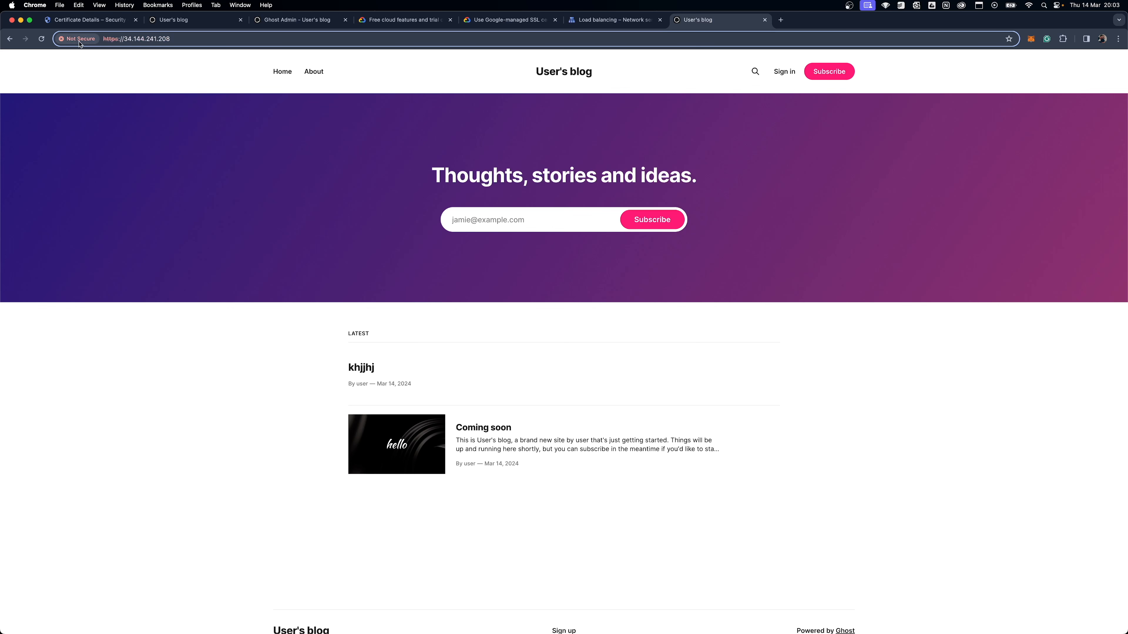
{"action": "left_click", "coordinate": [83, 40]}
{"action": "left_click", "coordinate": [130, 39]}
{"action": "left_click_drag", "start_coordinate": [175, 39], "coordinate": [124, 39]}
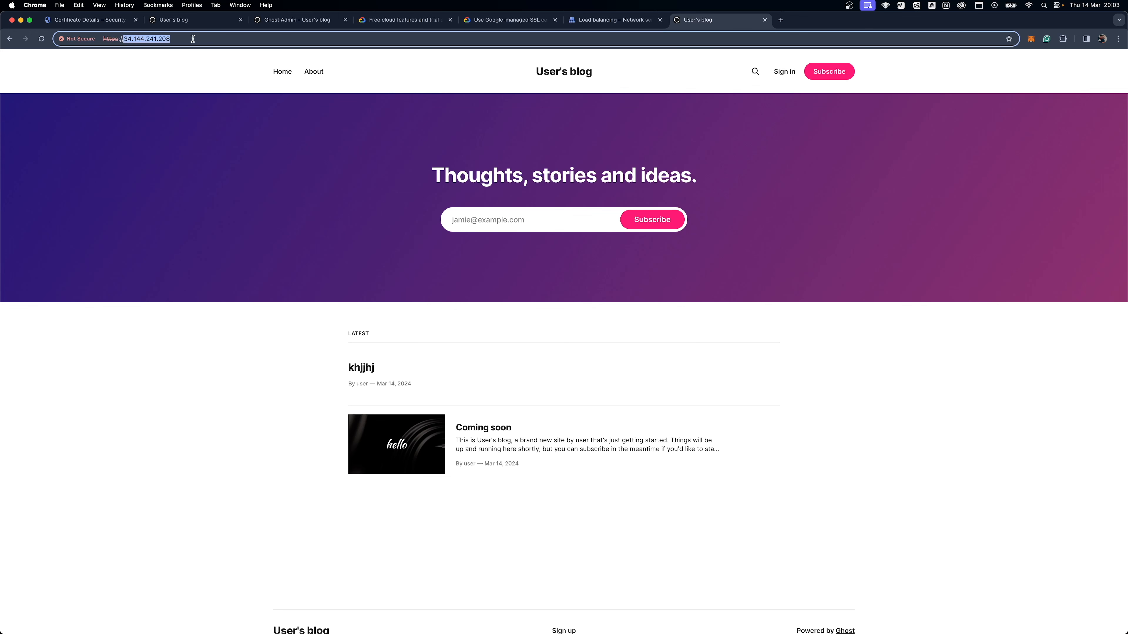
{"action": "left_click", "coordinate": [176, 38]}
{"action": "left_click_drag", "start_coordinate": [178, 39], "coordinate": [124, 39]}
{"action": "left_click", "coordinate": [148, 39]}
{"action": "left_click_drag", "start_coordinate": [119, 40], "coordinate": [102, 39]}
{"action": "left_click_drag", "start_coordinate": [175, 39], "coordinate": [123, 39]}
Step: Check the DNS hostnames covered by the pashtechssl certificate, and return to the URL of the load-balanced blog
{"action": "left_click", "coordinate": [91, 20]}
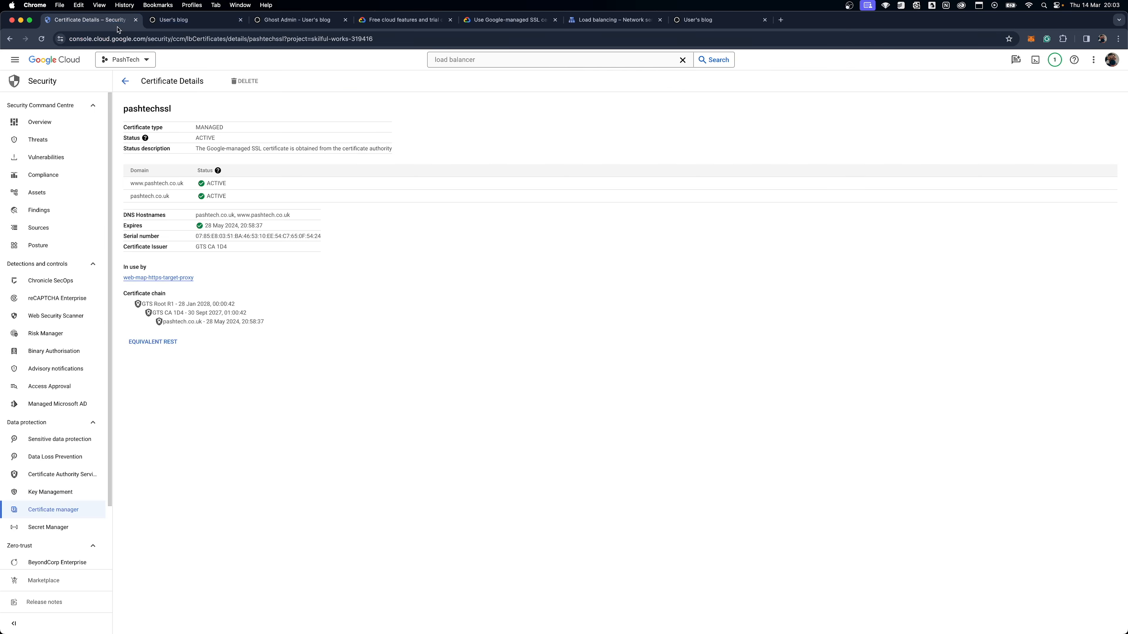
{"action": "left_click_drag", "start_coordinate": [305, 217], "coordinate": [195, 215]}
{"action": "left_click", "coordinate": [192, 219]}
{"action": "double_click", "coordinate": [197, 215]}
{"action": "double_click", "coordinate": [243, 215]}
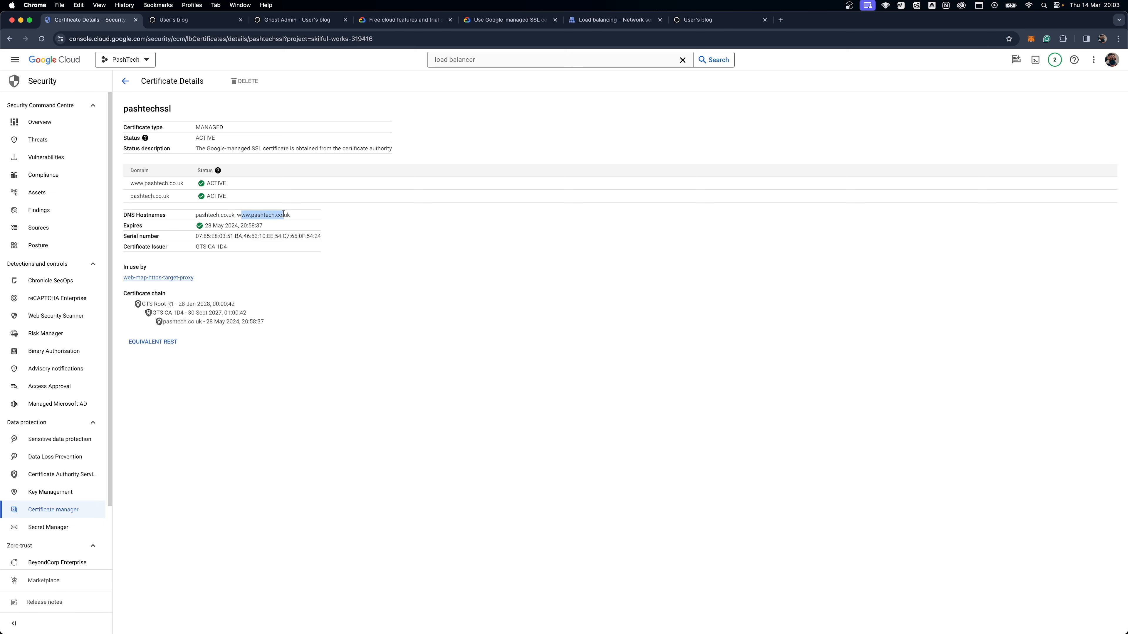
{"action": "left_click", "coordinate": [301, 217]}
{"action": "left_click", "coordinate": [708, 20]}
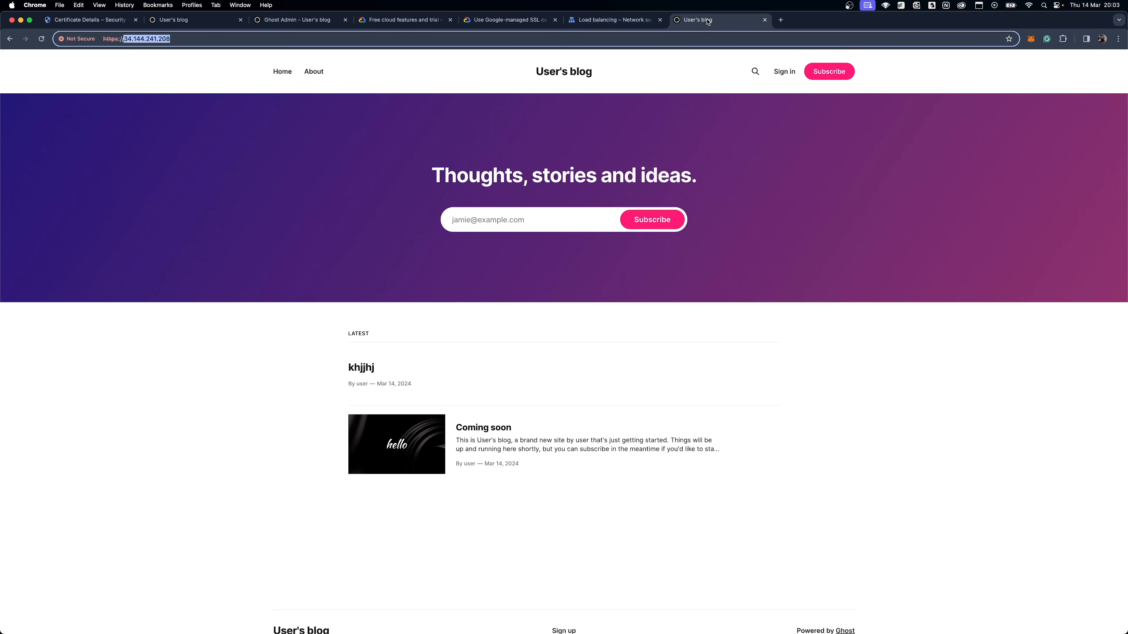
{"action": "left_click", "coordinate": [98, 45]}
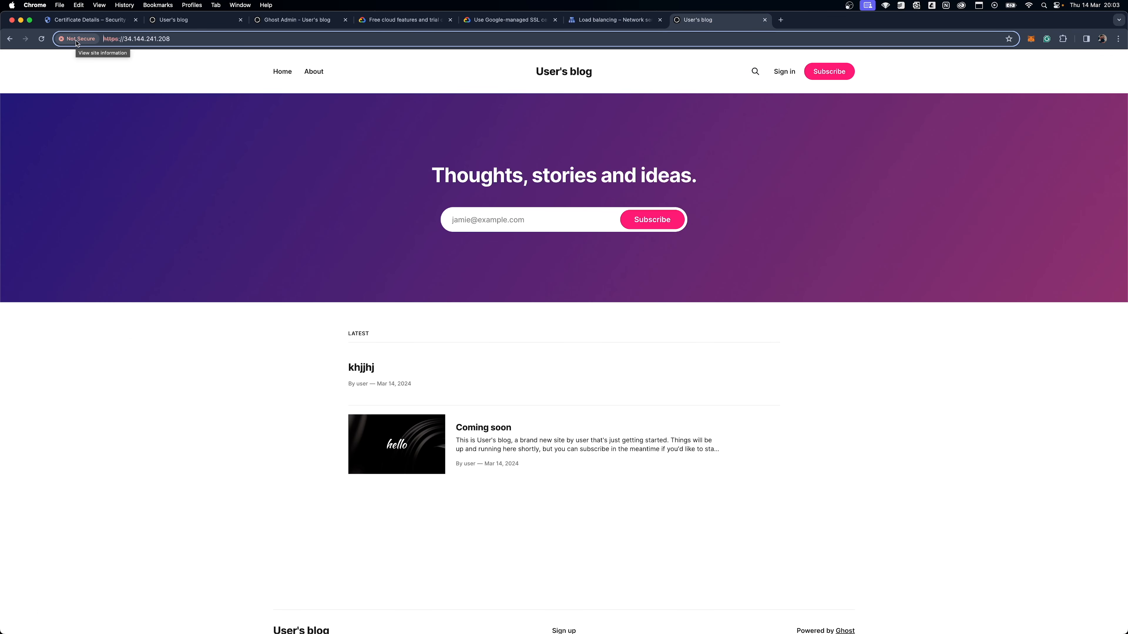
Step: Recheck the security indicator and HTTPS prefix of the load-balanced blog, and display the list of load balancers in Google Cloud
{"action": "left_click", "coordinate": [77, 42]}
{"action": "left_click", "coordinate": [114, 40]}
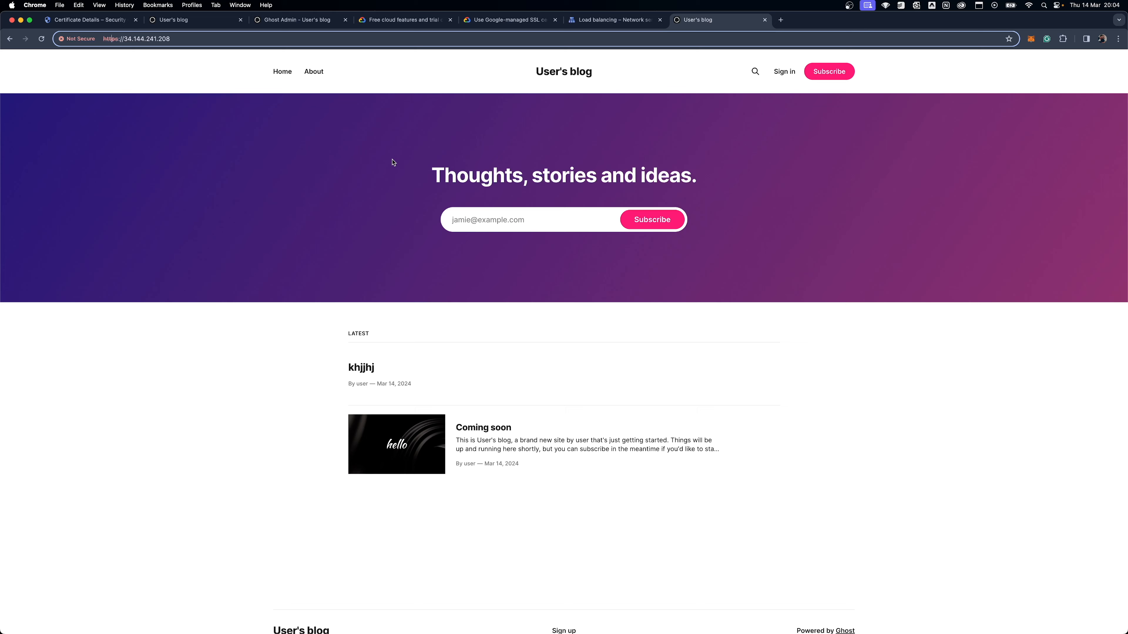
{"action": "left_click", "coordinate": [638, 23]}
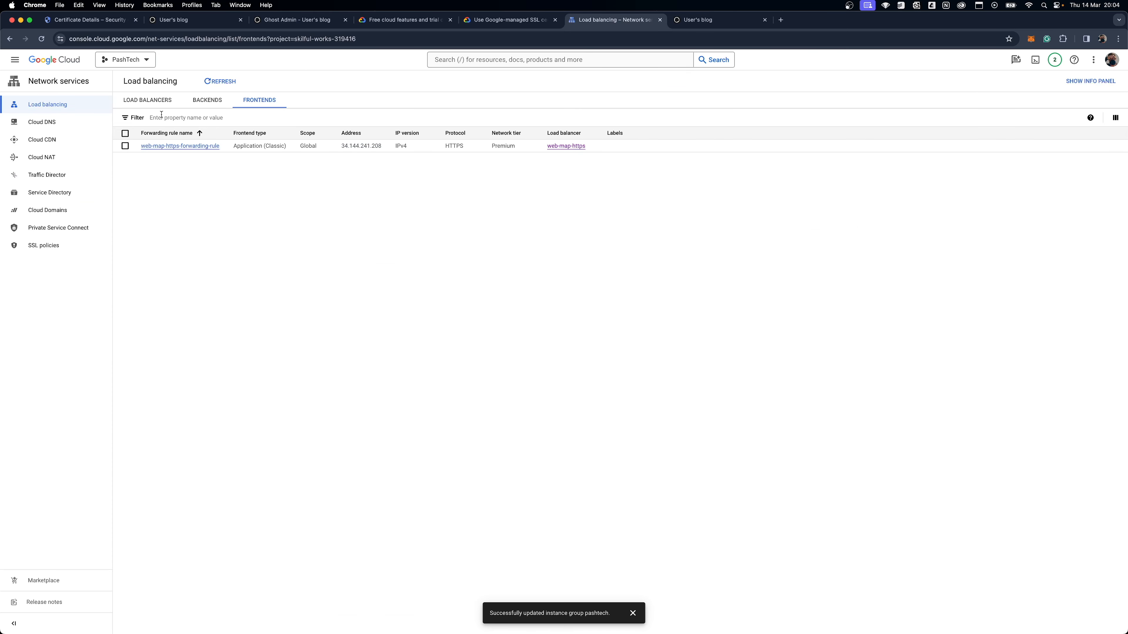
{"action": "left_click", "coordinate": [219, 110]}
{"action": "left_click", "coordinate": [148, 100]}
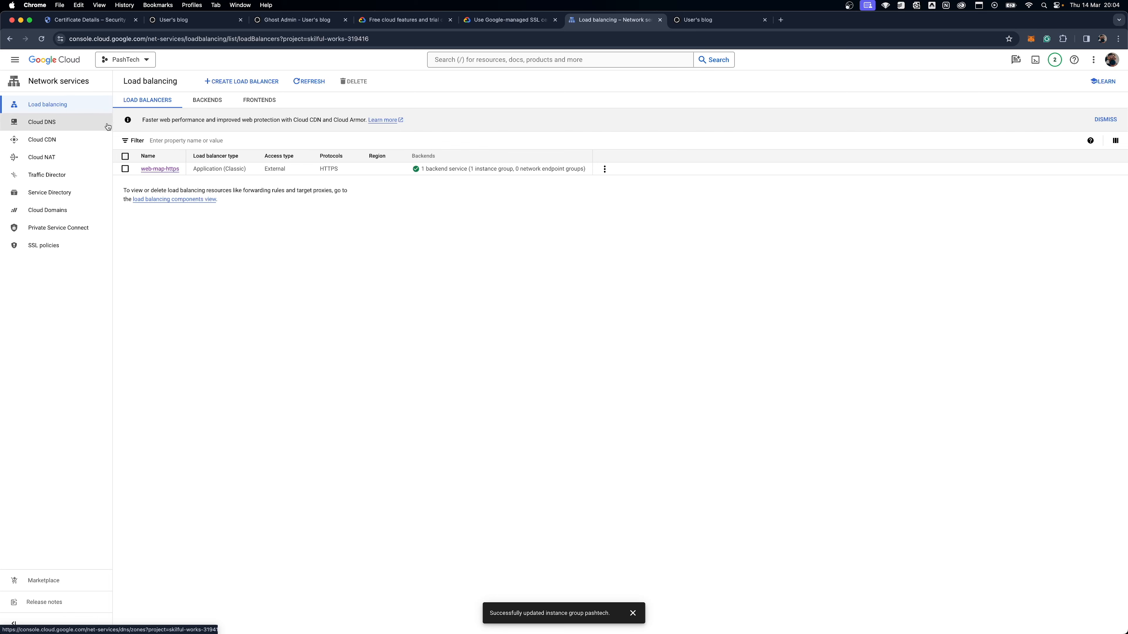
Step: Review the Google-managed SSL certificates guide back to its beginning, and revisit the Free Tier usage limits for Compute Engine
{"action": "left_click", "coordinate": [506, 21]}
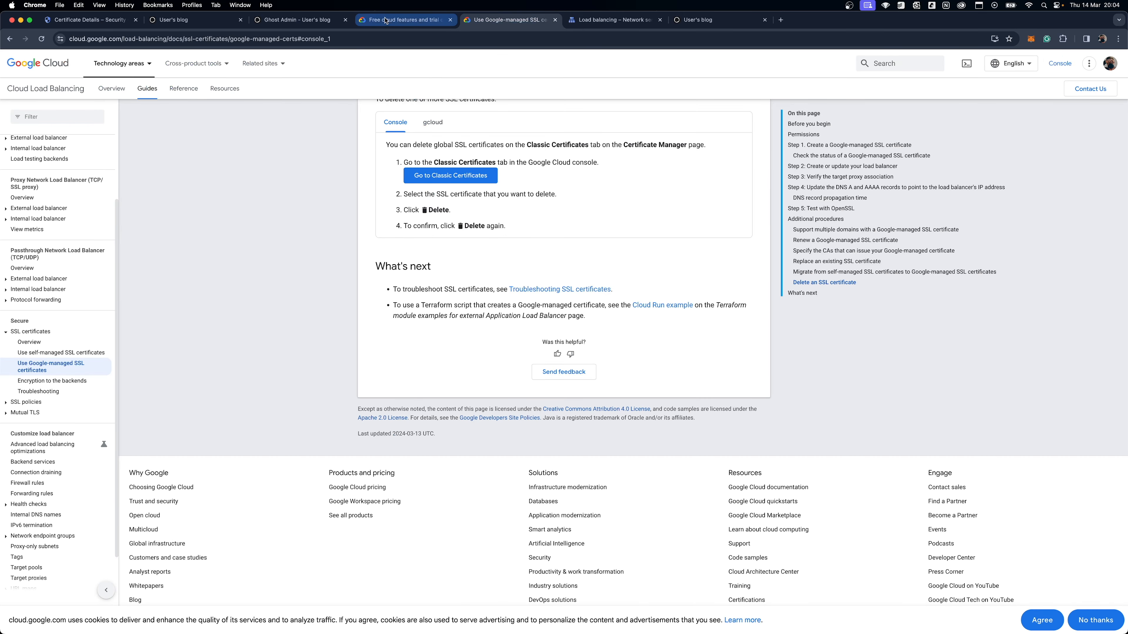
{"action": "scroll", "coordinate": [518, 325], "scroll_direction": "up", "scroll_amount": 20}
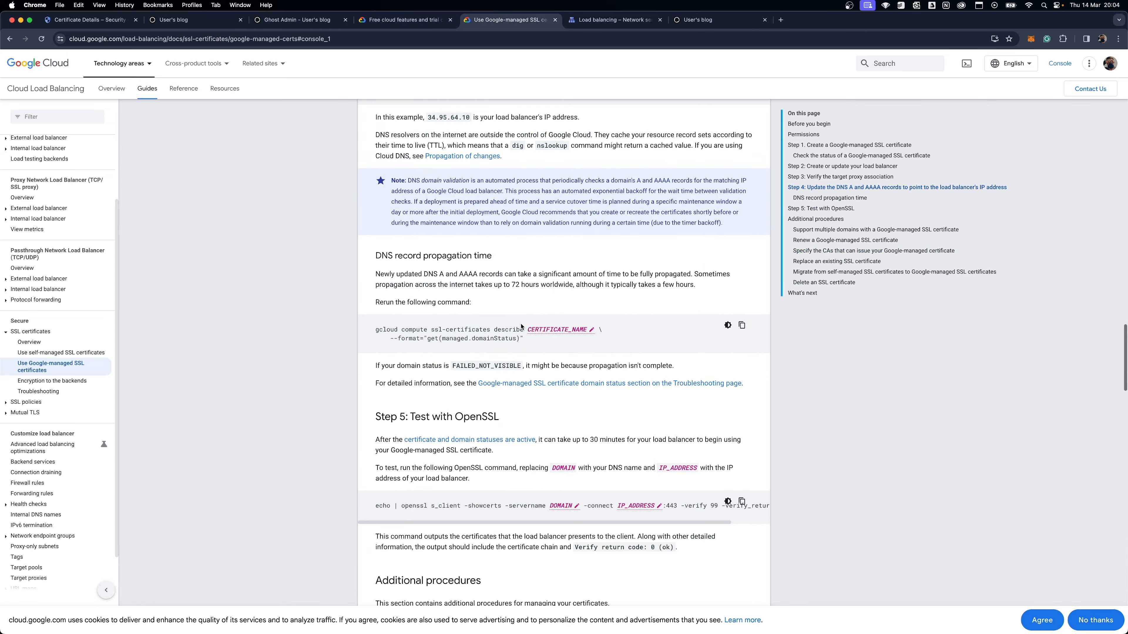
{"action": "scroll", "coordinate": [521, 327], "scroll_direction": "up", "scroll_amount": 20}
{"action": "scroll", "coordinate": [521, 327], "scroll_direction": "up", "scroll_amount": 15}
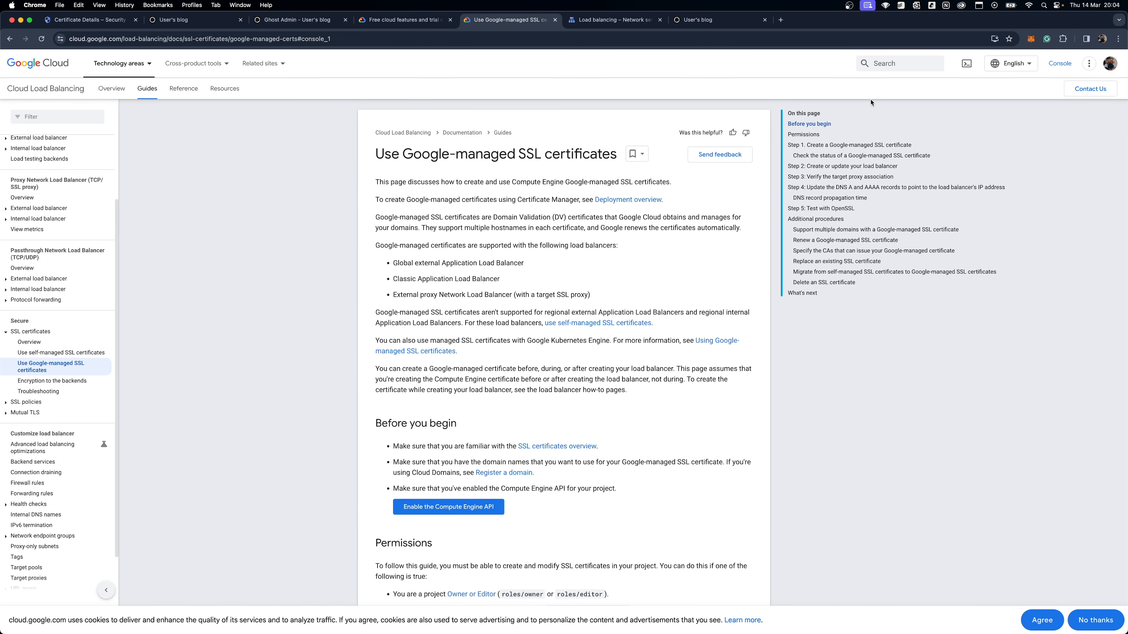
{"action": "left_click", "coordinate": [397, 20]}
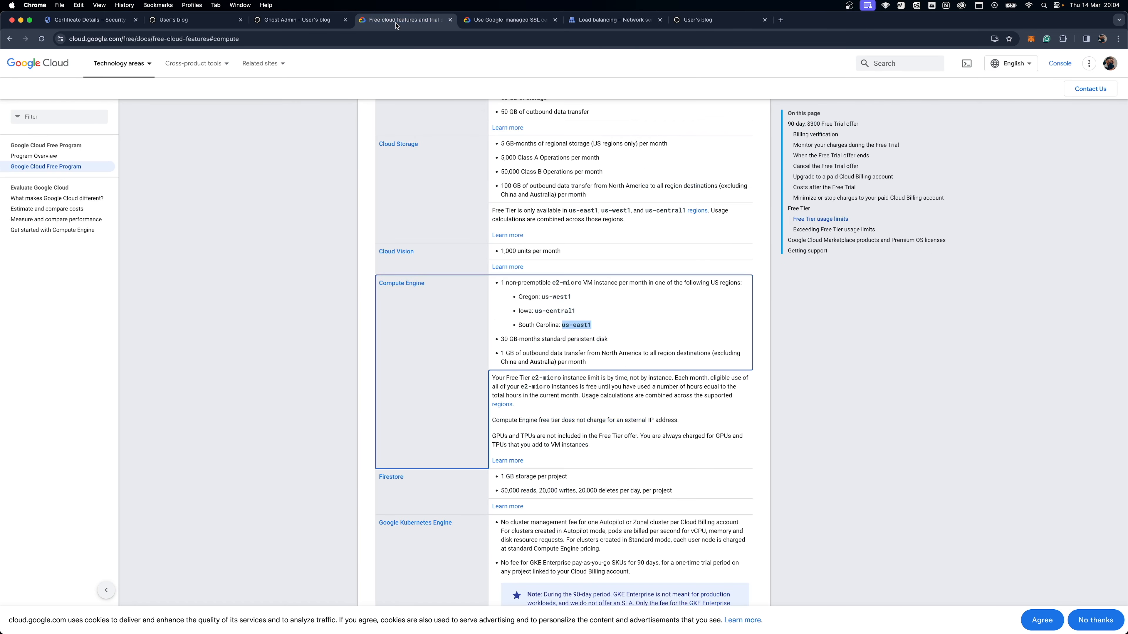
Step: Revisit the load balancer list and the load-balanced blog, and return to the blog served directly at 34.74.28.167
{"action": "left_click", "coordinate": [615, 20]}
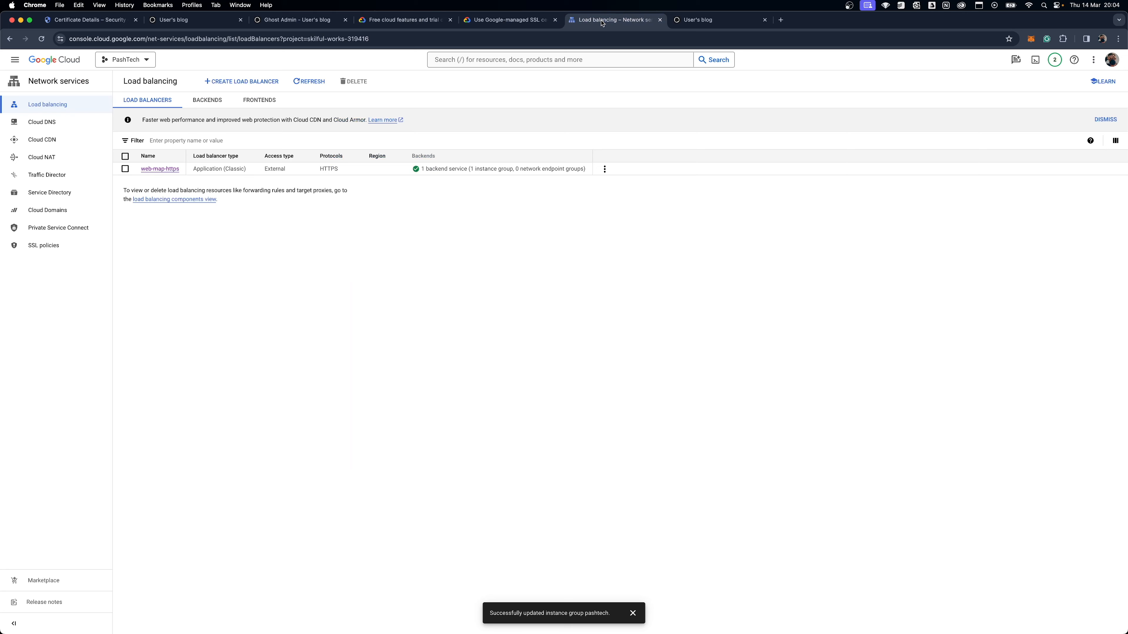
{"action": "left_click", "coordinate": [715, 20]}
{"action": "left_click", "coordinate": [189, 23]}
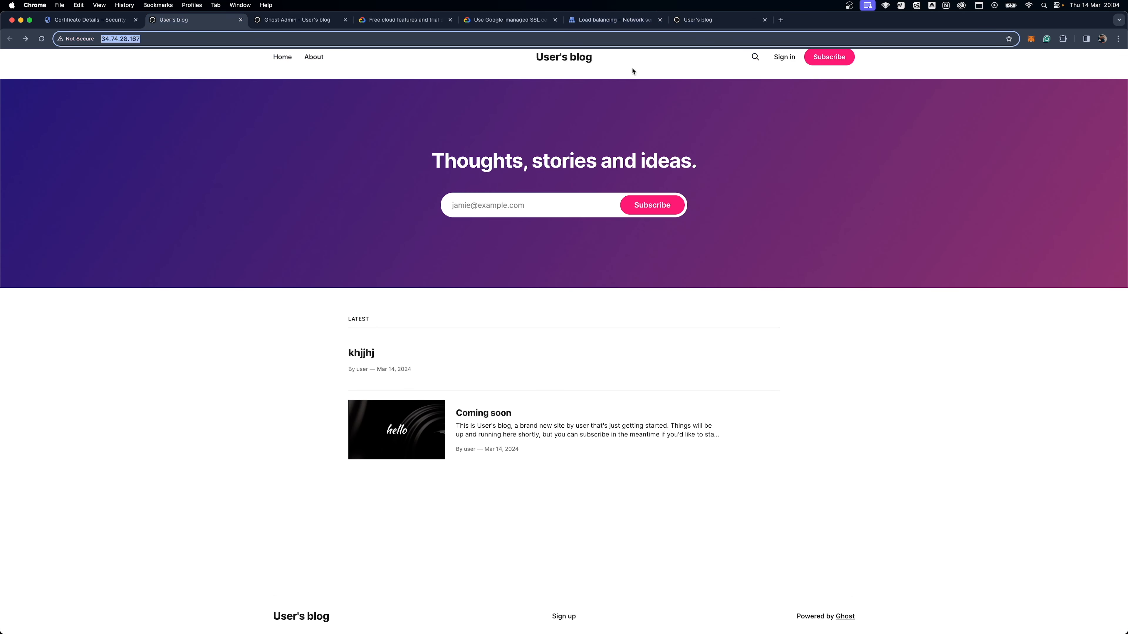